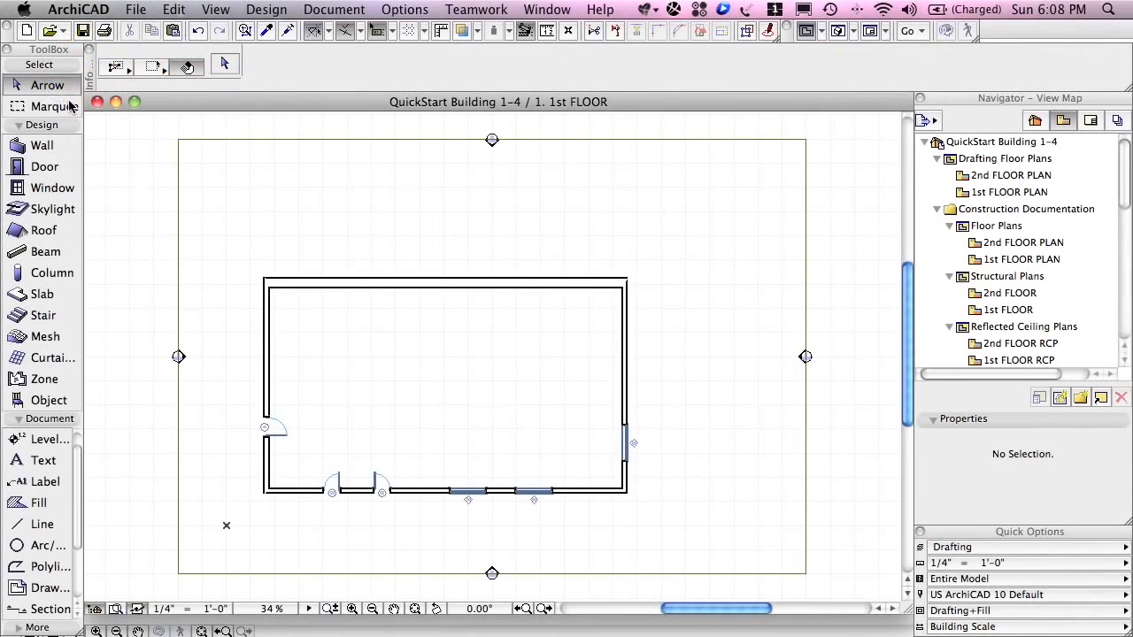
Draw a single straight interior wall about 12'-10" long, running horizontally inward from the left exterior wall above its door
{"action": "left_click", "coordinate": [39, 151]}
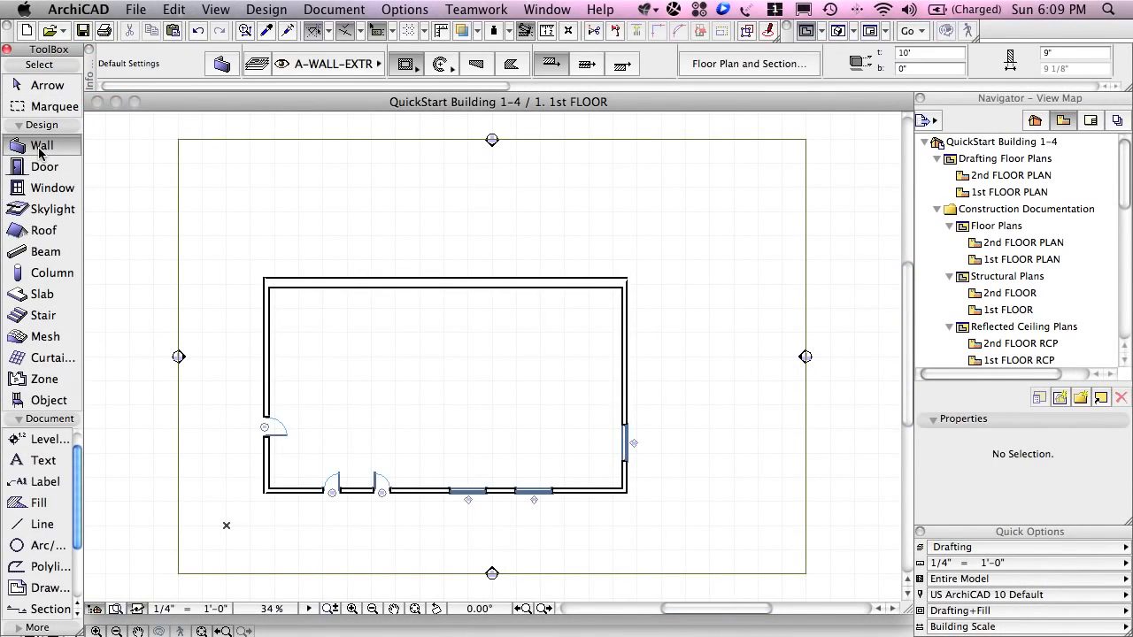
{"action": "left_click", "coordinate": [406, 66]}
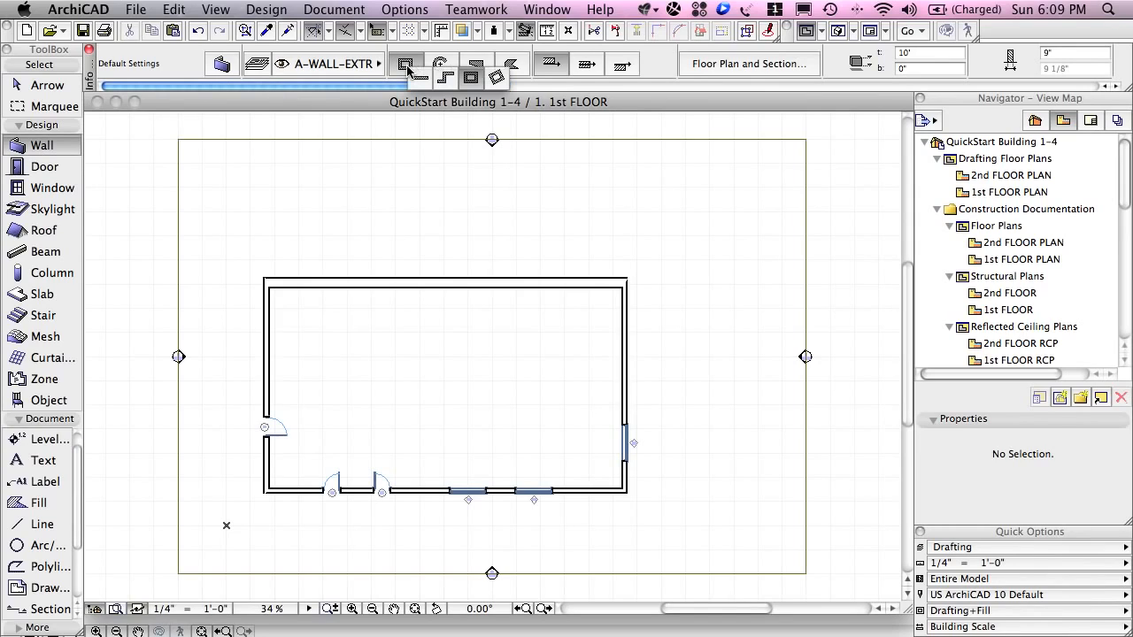
{"action": "left_click", "coordinate": [419, 80]}
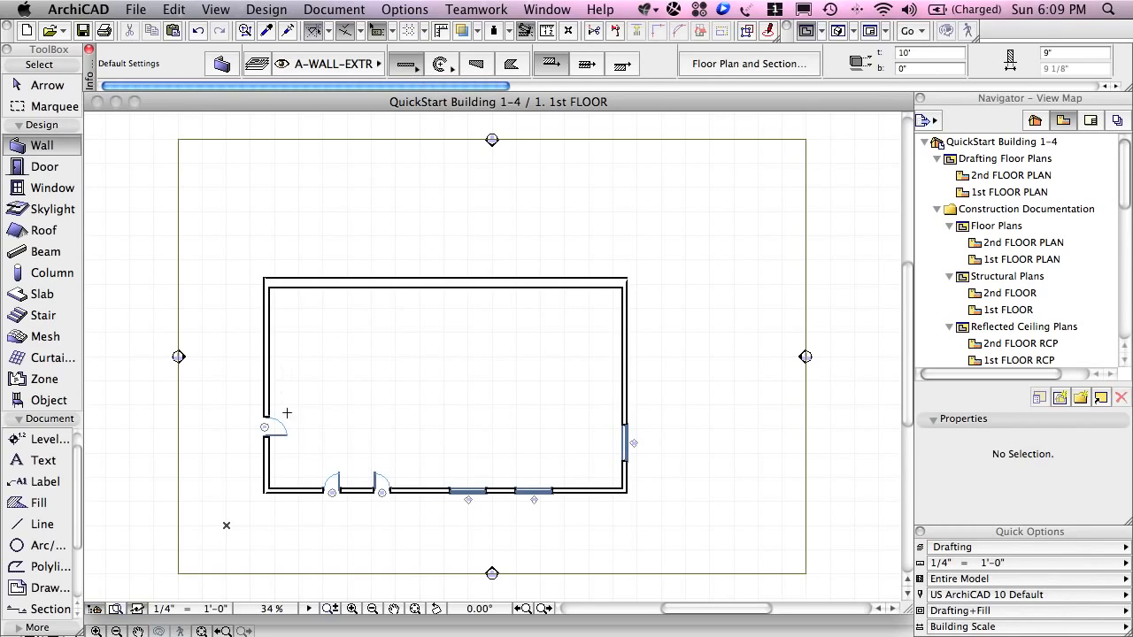
{"action": "scroll", "coordinate": [281, 349], "scroll_direction": "up", "scroll_amount": 5}
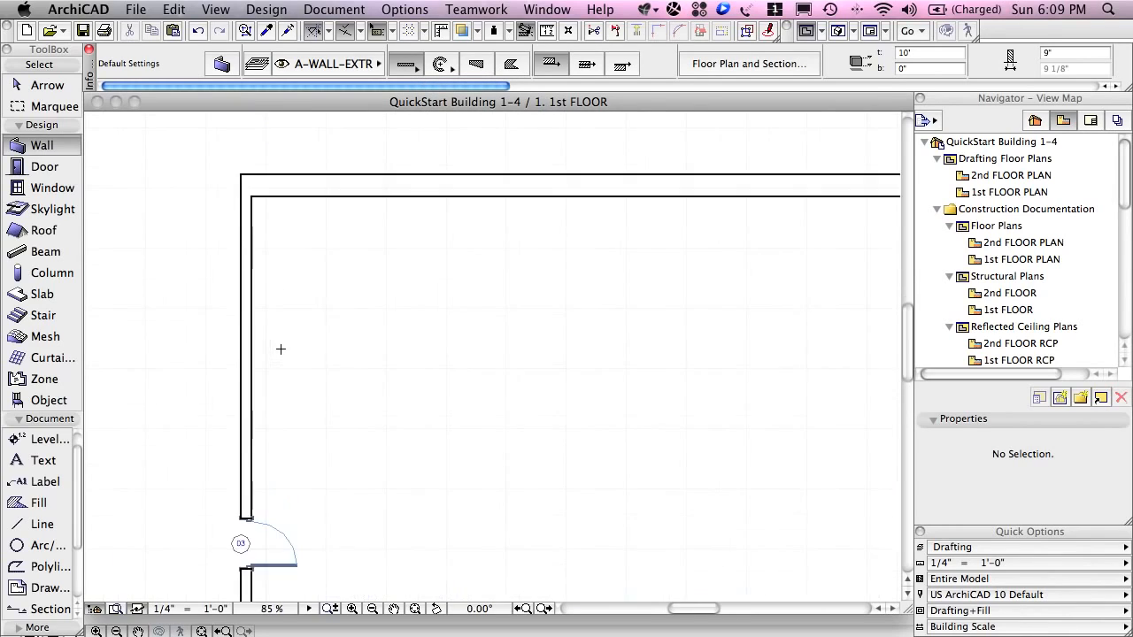
{"action": "scroll", "coordinate": [281, 351], "scroll_direction": "up", "scroll_amount": 1}
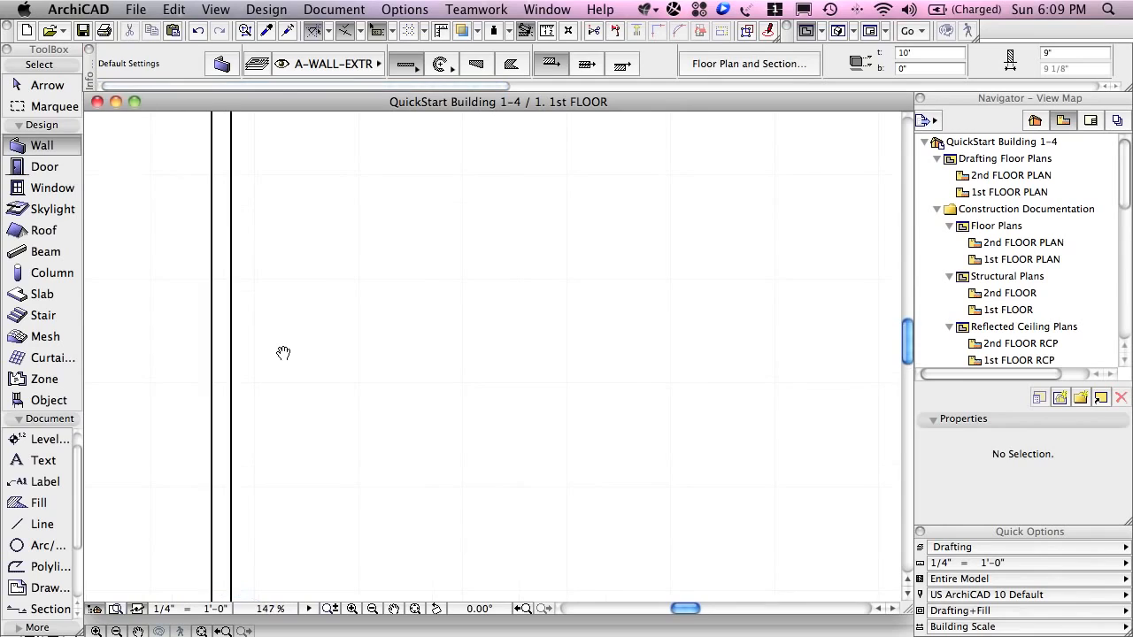
{"action": "middle_click_drag", "start_coordinate": [283, 353], "coordinate": [297, 436]}
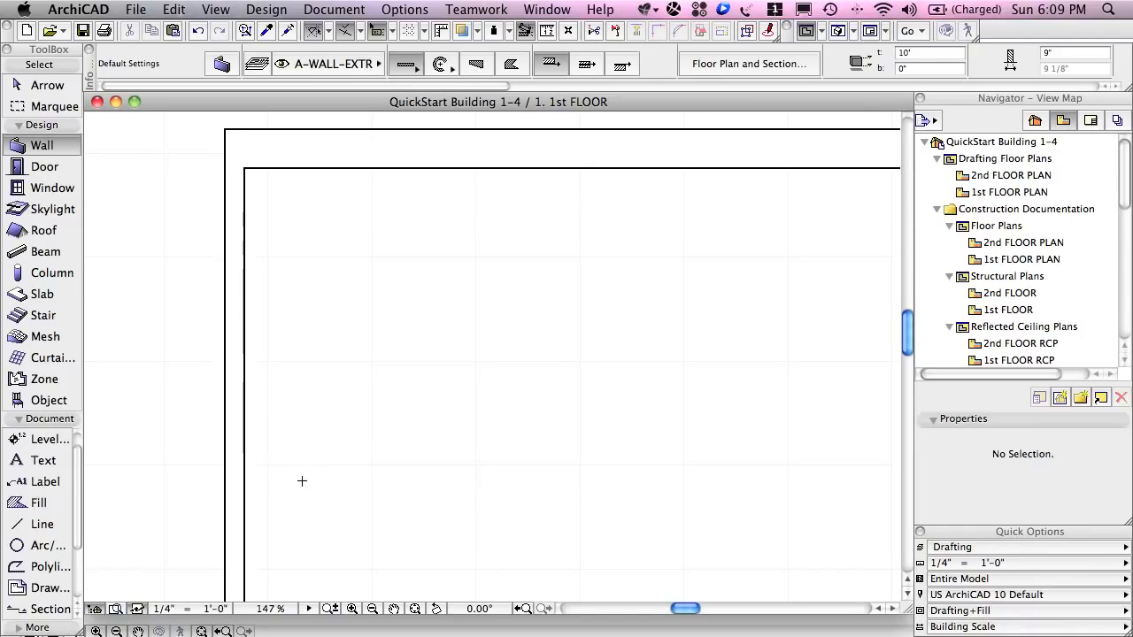
{"action": "left_click", "coordinate": [245, 529]}
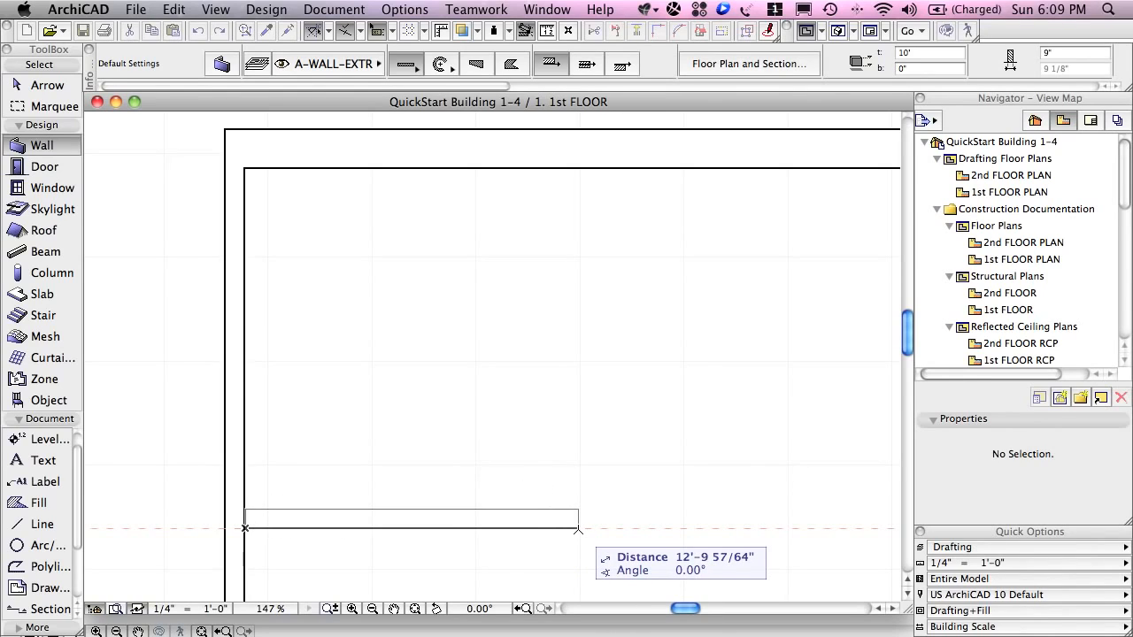
{"action": "left_click", "coordinate": [577, 528]}
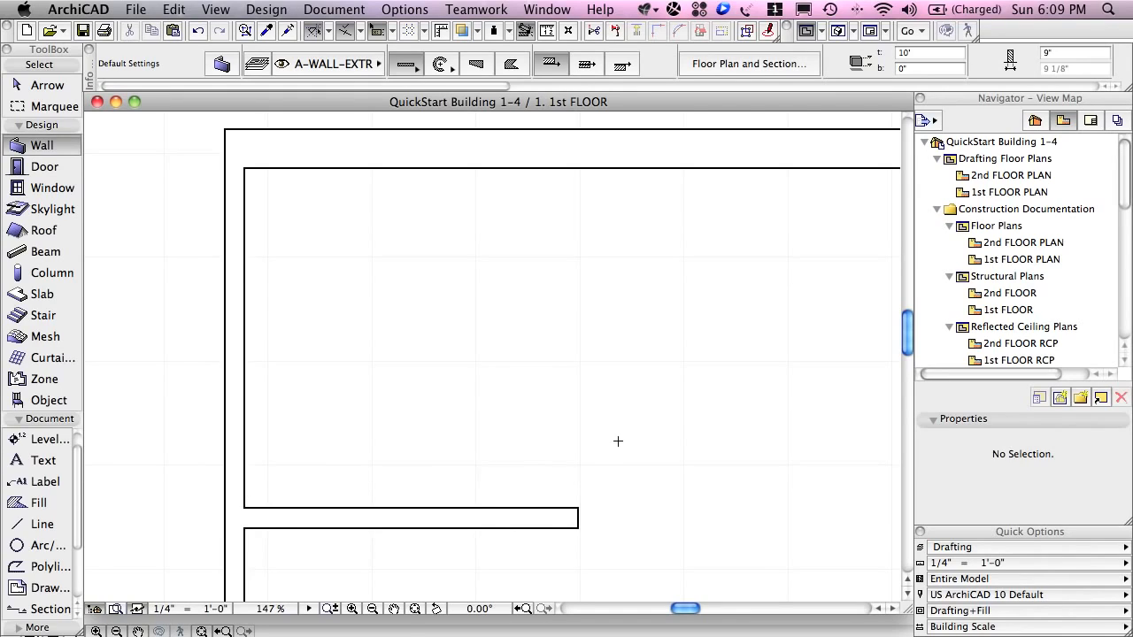
Draw a horizontal interior wall about 15' long inward from the right exterior wall above its window, using the Right construction method
{"action": "scroll", "coordinate": [659, 492], "scroll_direction": "down", "scroll_amount": 5}
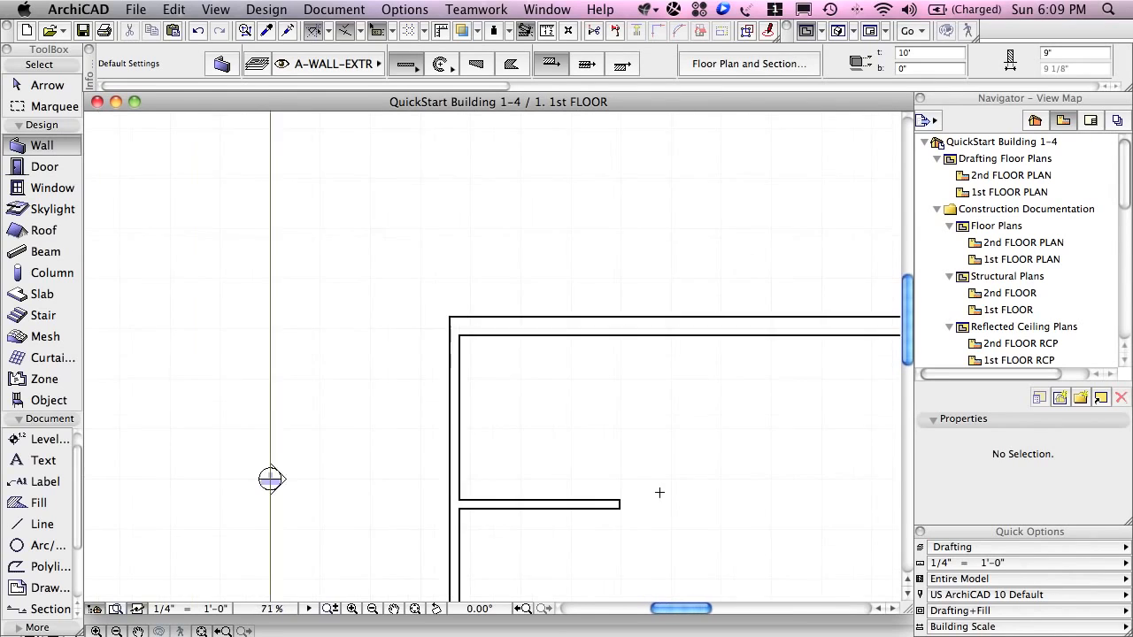
{"action": "left_click", "coordinate": [663, 487]}
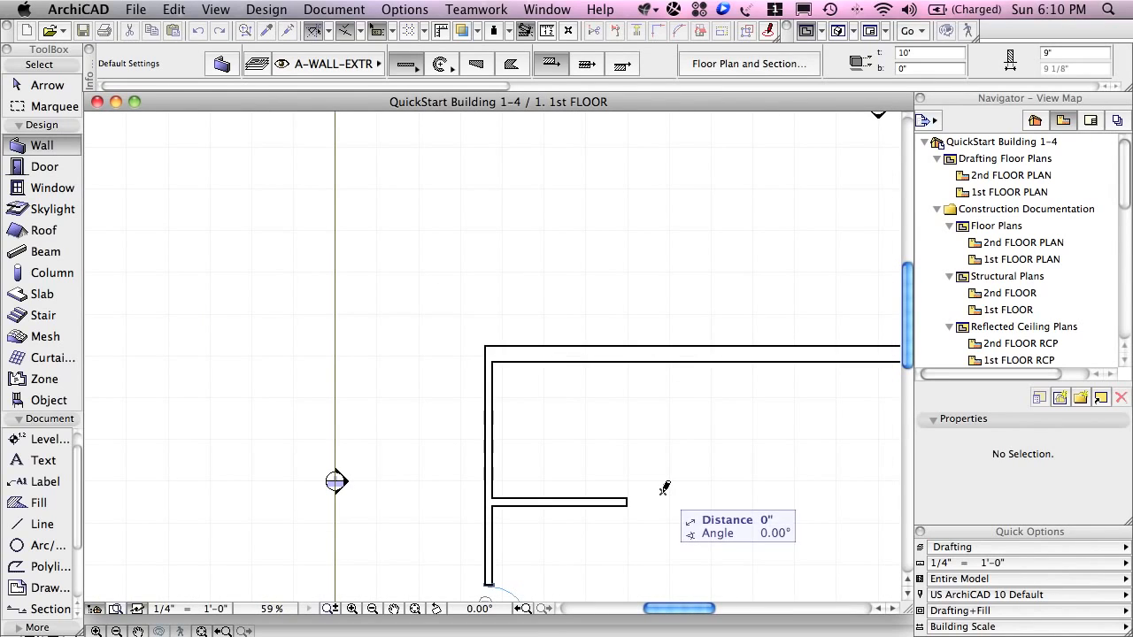
{"action": "key", "text": "Escape"}
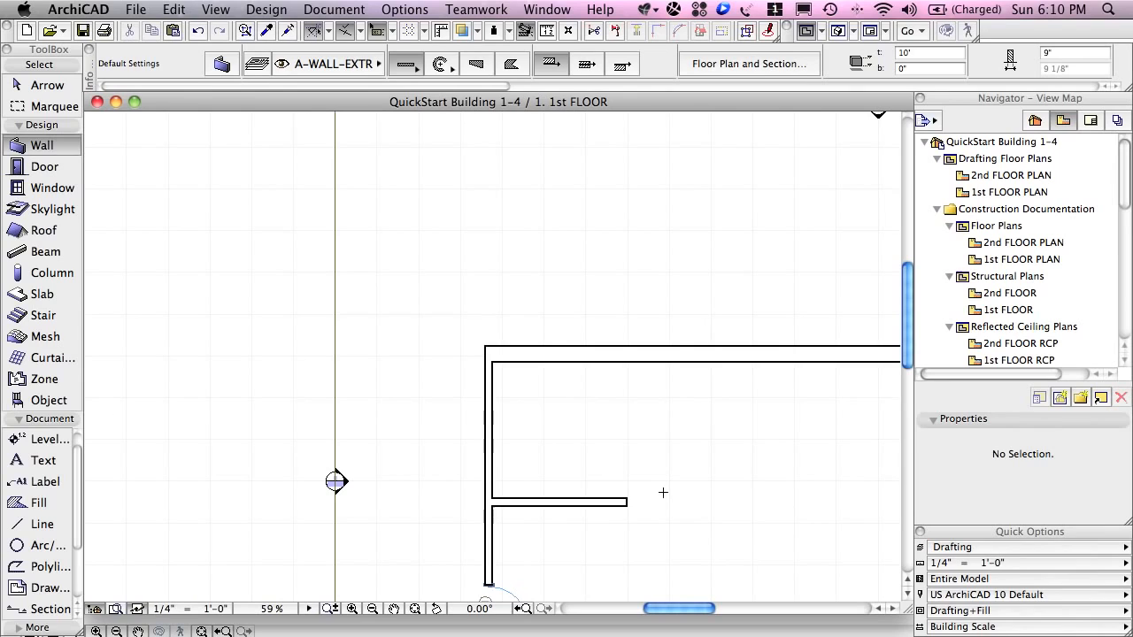
{"action": "scroll", "coordinate": [662, 492], "scroll_direction": "up", "scroll_amount": 1}
{"action": "middle_click_drag", "start_coordinate": [663, 492], "coordinate": [315, 303]}
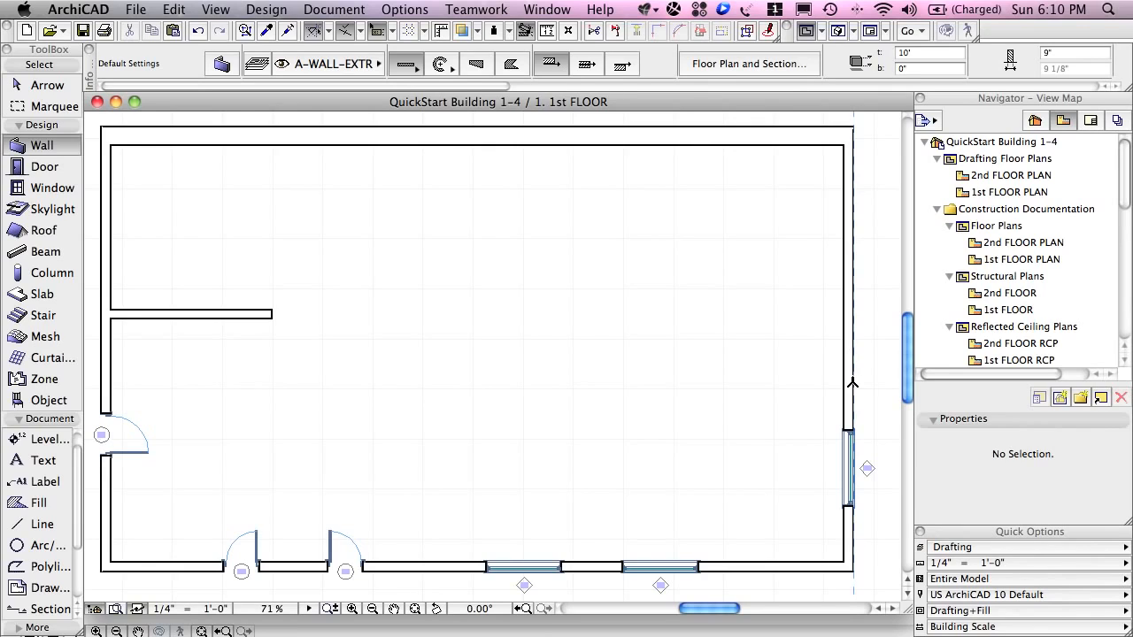
{"action": "left_click", "coordinate": [852, 382]}
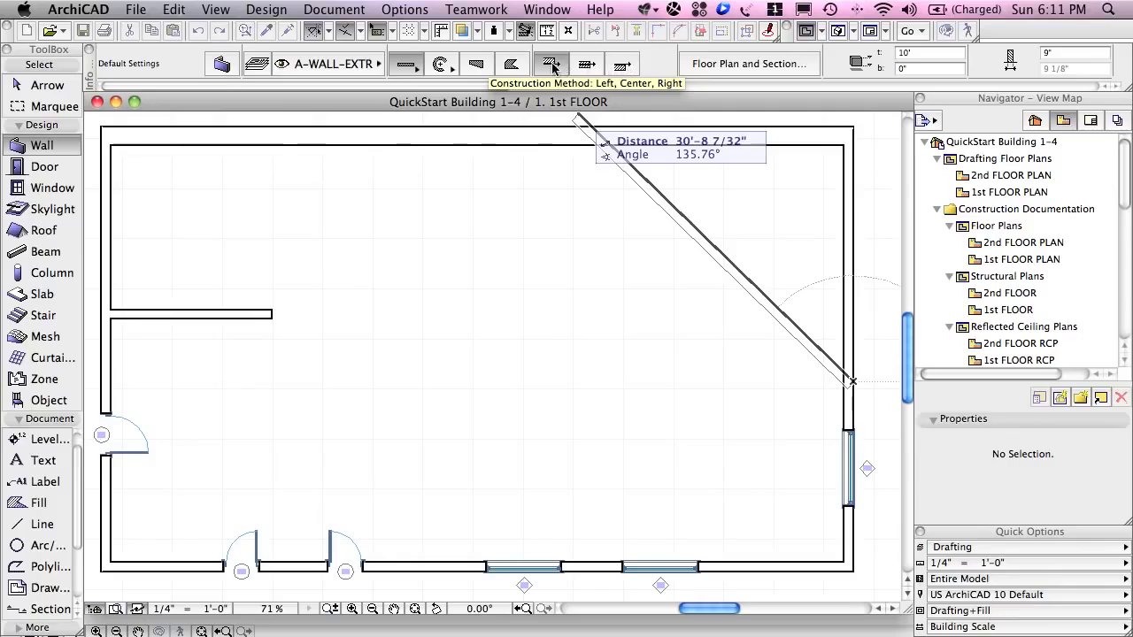
{"action": "left_click", "coordinate": [624, 66]}
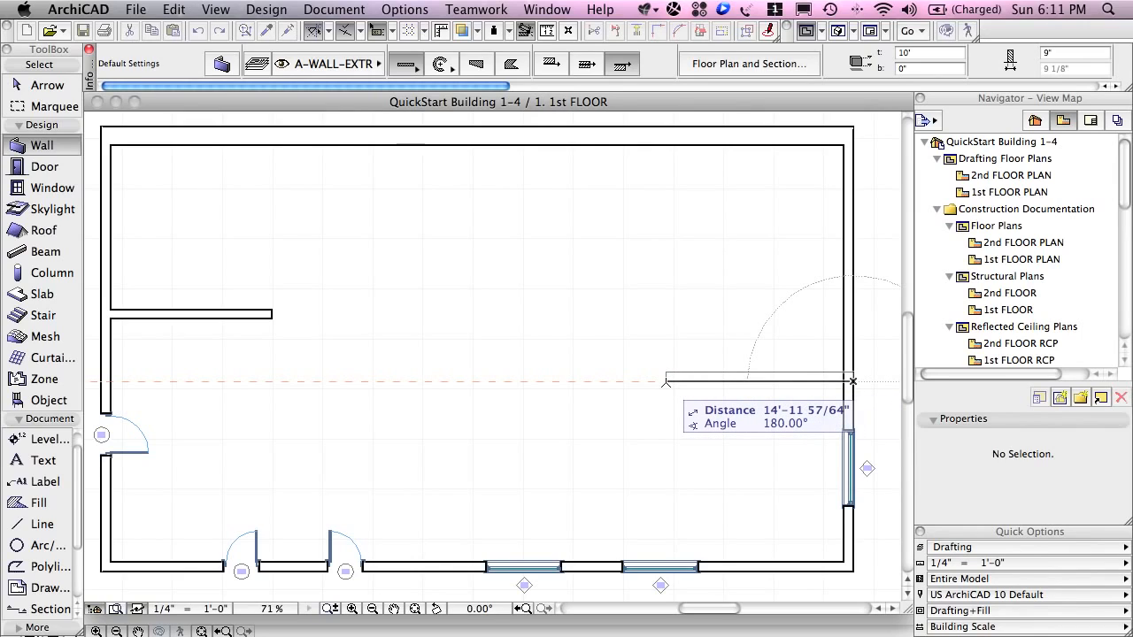
{"action": "left_click", "coordinate": [666, 382]}
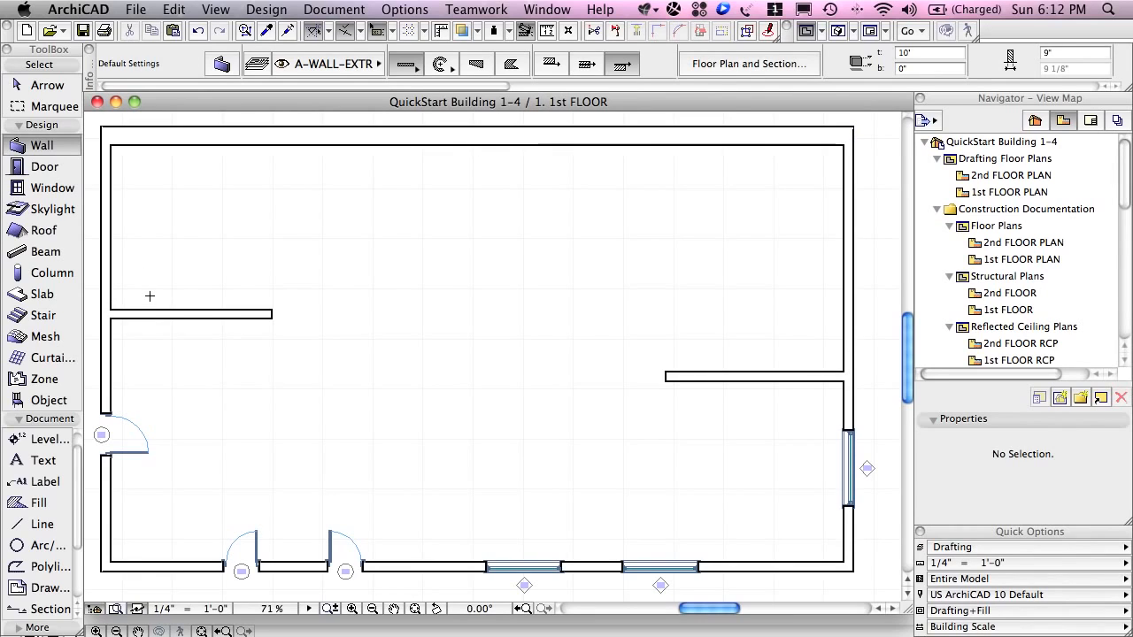
Draw a vertical interior wall with the Center construction method from the lower exterior wall between its two doors to the upper exterior wall
{"action": "scroll", "coordinate": [149, 295], "scroll_direction": "down", "scroll_amount": 3}
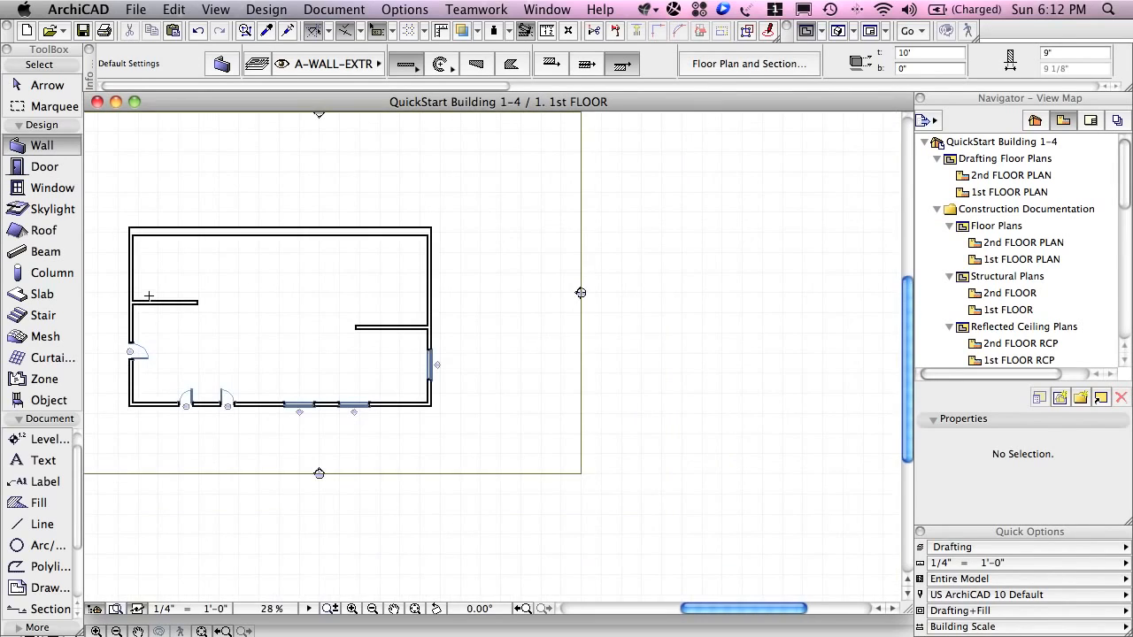
{"action": "scroll", "coordinate": [155, 298], "scroll_direction": "up", "scroll_amount": 4}
{"action": "scroll", "coordinate": [186, 296], "scroll_direction": "down", "scroll_amount": 3}
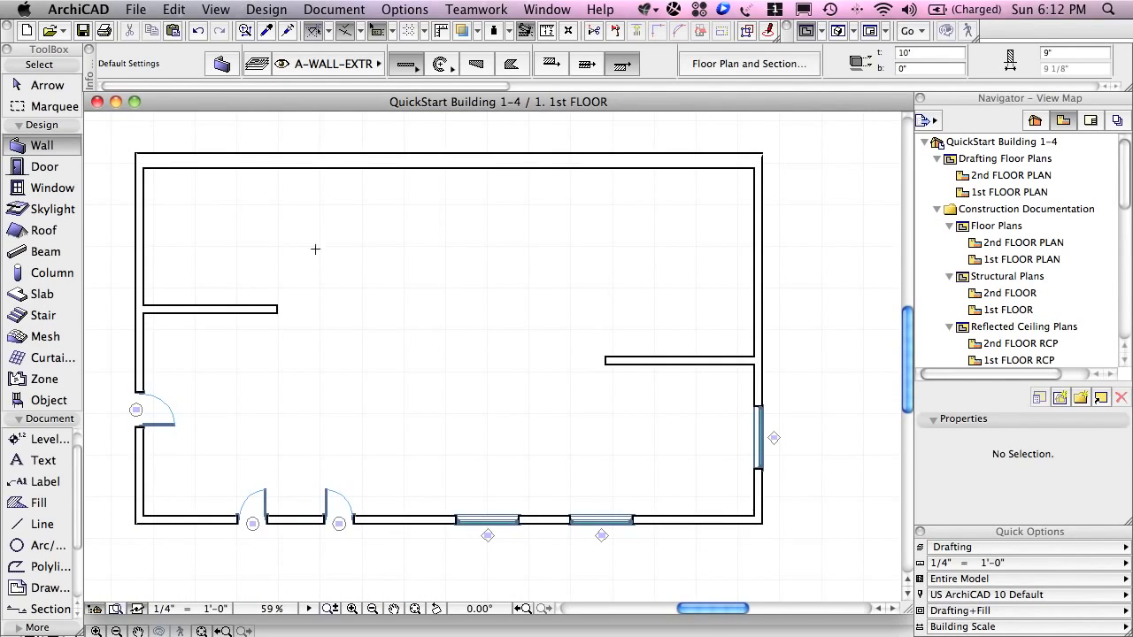
{"action": "left_click", "coordinate": [584, 67]}
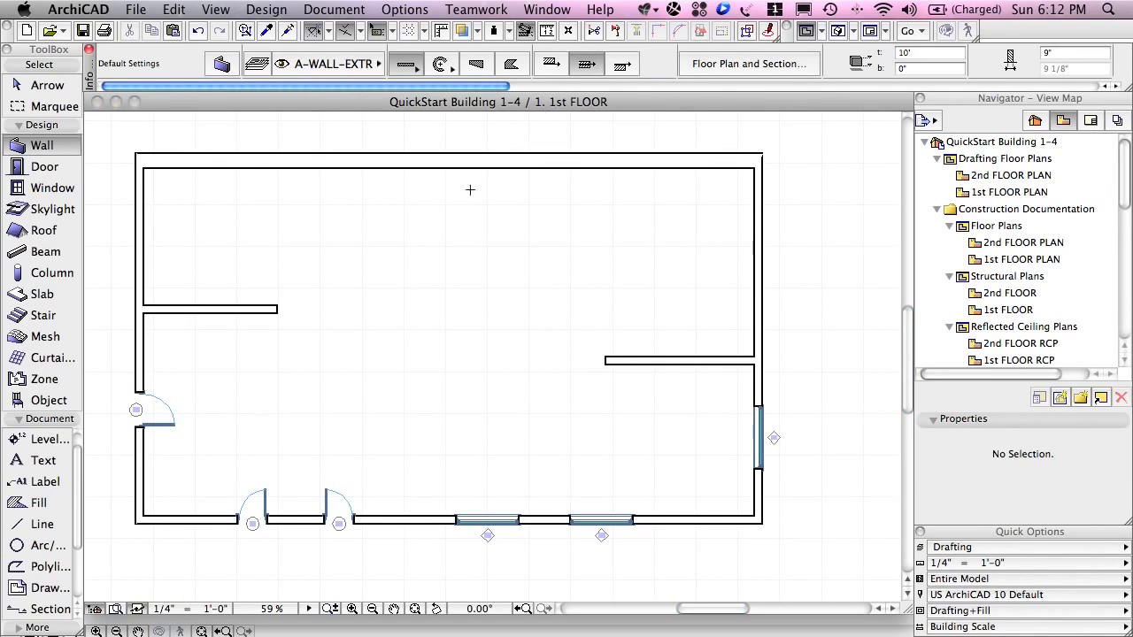
{"action": "left_click", "coordinate": [298, 516]}
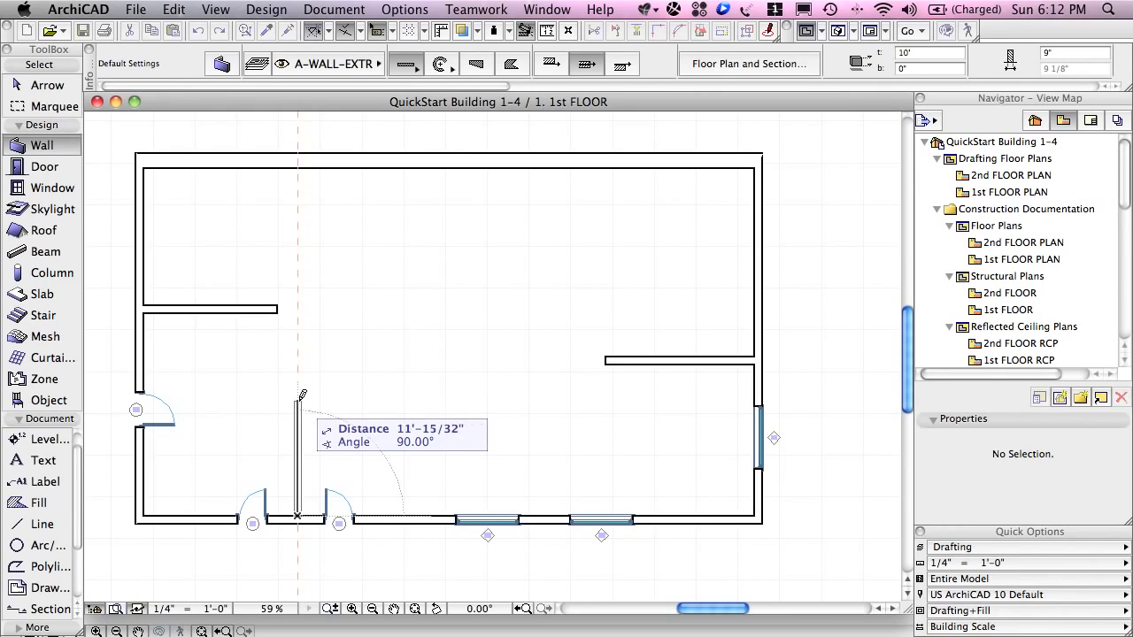
{"action": "scroll", "coordinate": [302, 394], "scroll_direction": "up", "scroll_amount": 3}
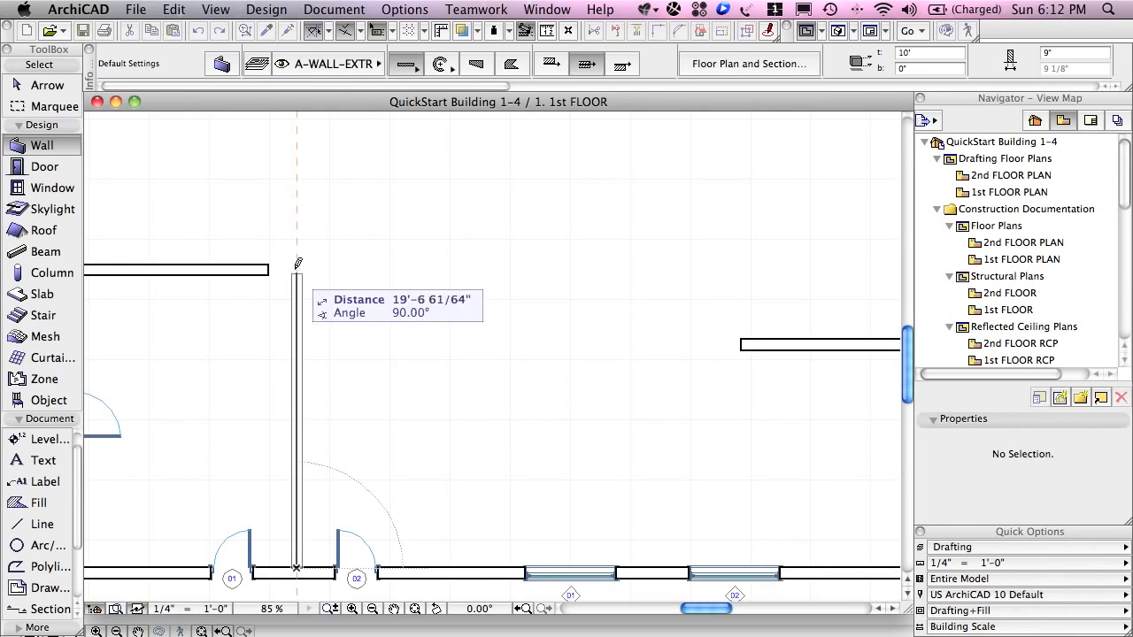
{"action": "left_click", "coordinate": [295, 198]}
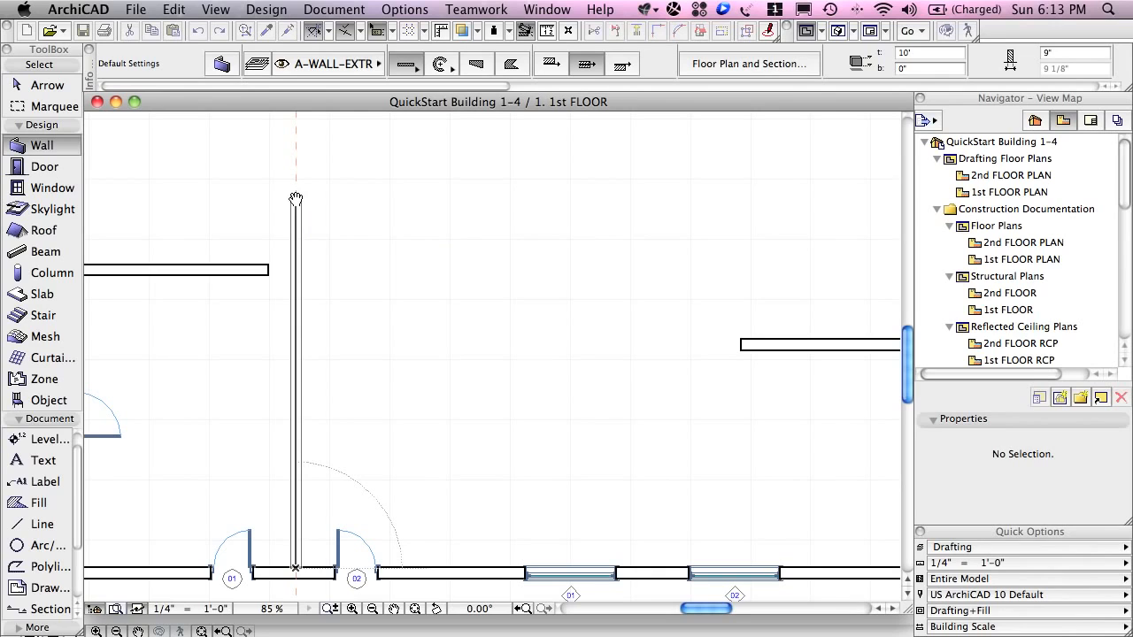
{"action": "mouse_move", "coordinate": [296, 198]}
{"action": "middle_mouse_down"}
{"action": "mouse_move", "coordinate": [334, 362]}
{"action": "mouse_move", "coordinate": [339, 371]}
{"action": "mouse_move", "coordinate": [368, 353]}
{"action": "middle_mouse_up"}
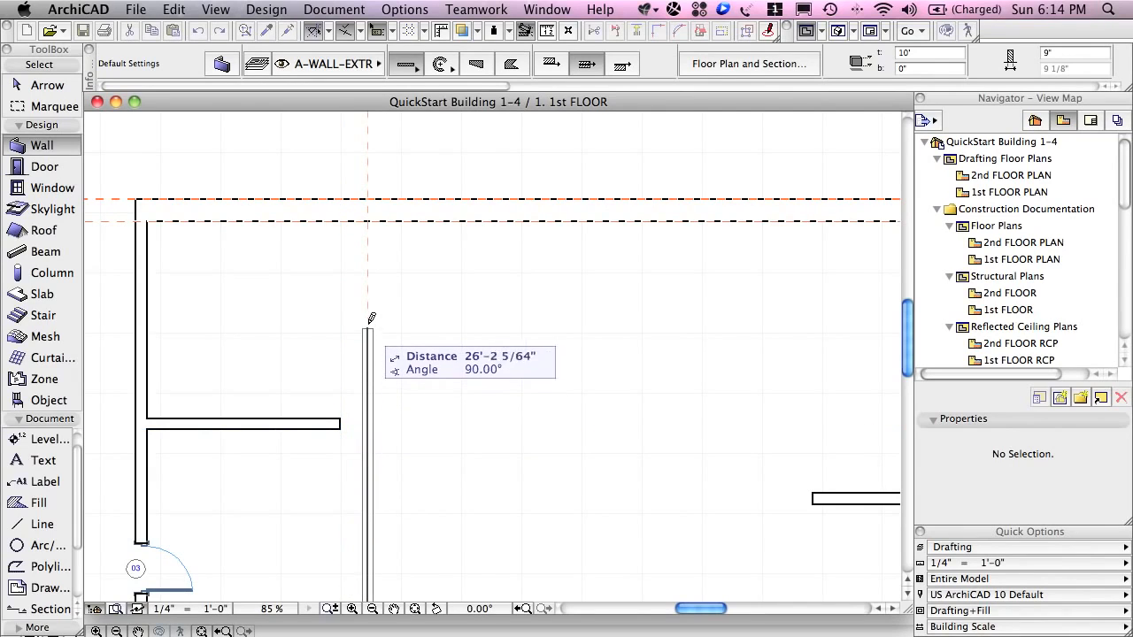
{"action": "left_click", "coordinate": [373, 219]}
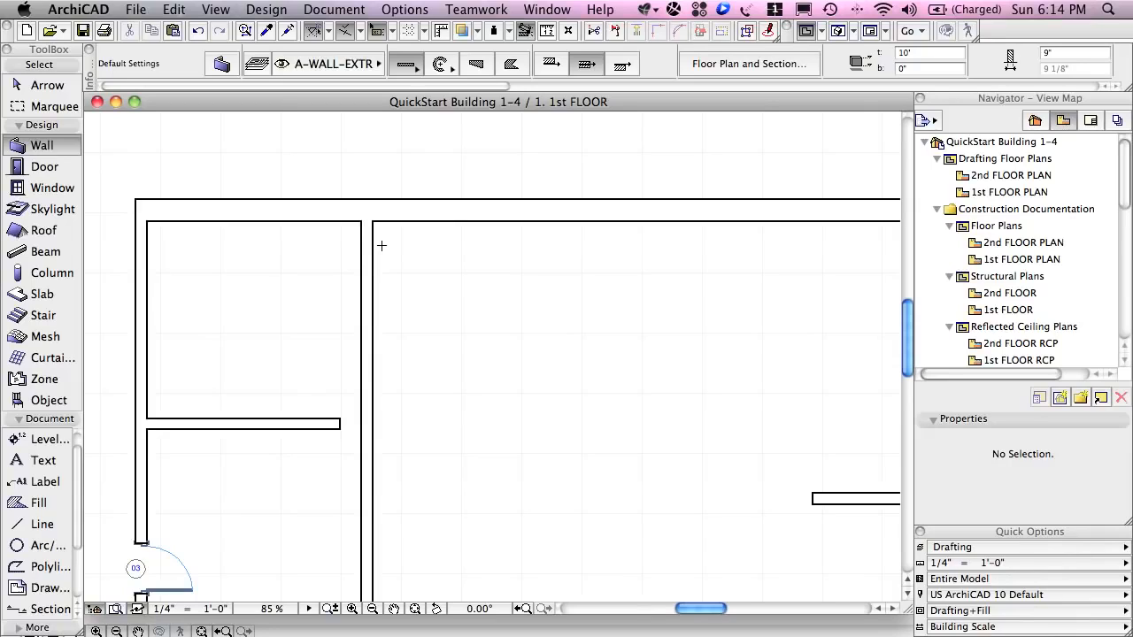
Adjust the short interior wall at the left exterior wall so it extends to the vertical interior wall
{"action": "left_click", "coordinate": [44, 85]}
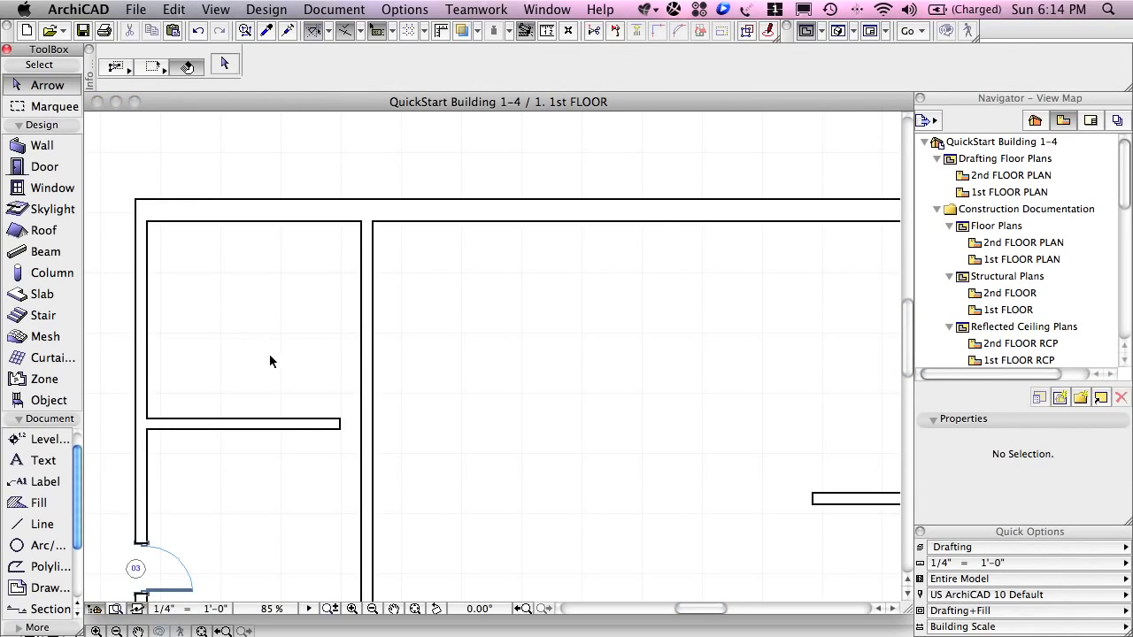
{"action": "left_click", "coordinate": [343, 424]}
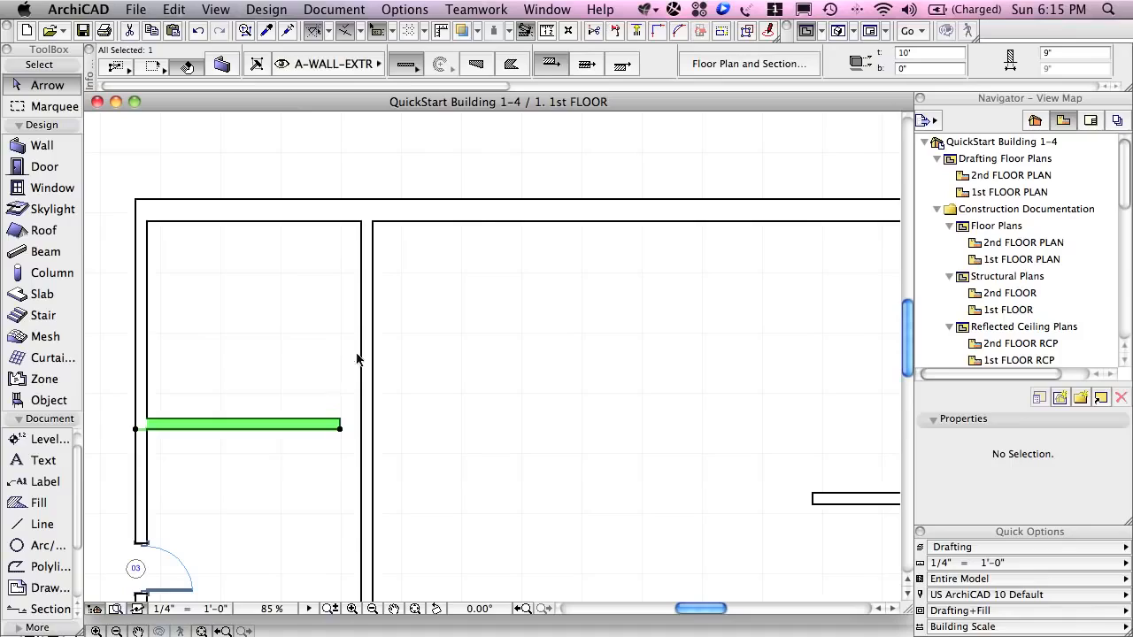
{"action": "left_click", "coordinate": [638, 35]}
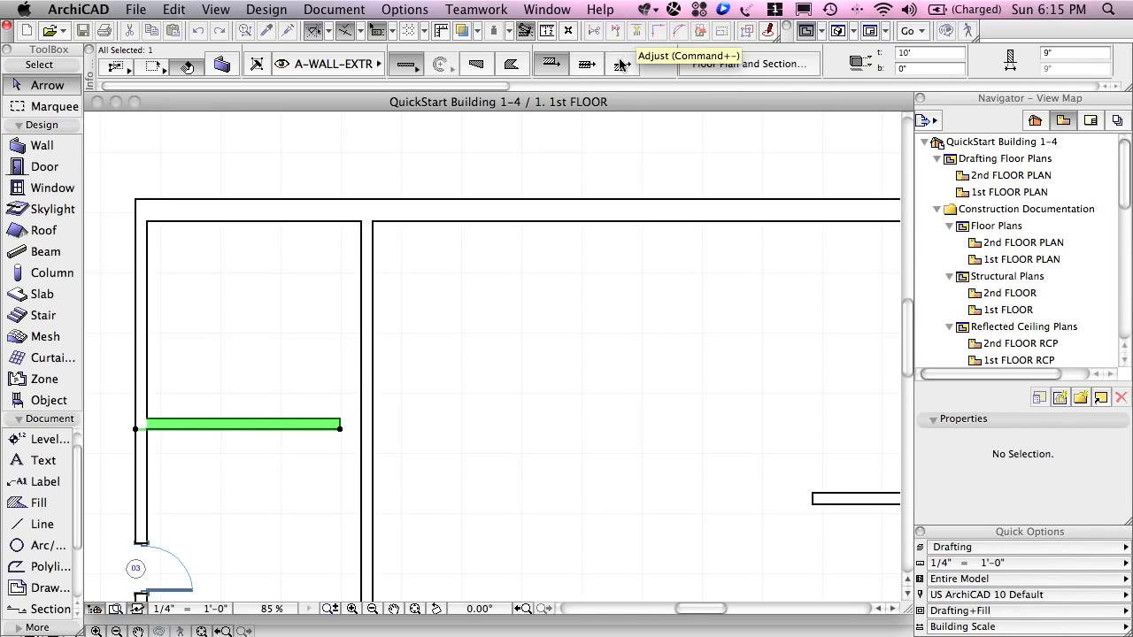
{"action": "left_click", "coordinate": [367, 450]}
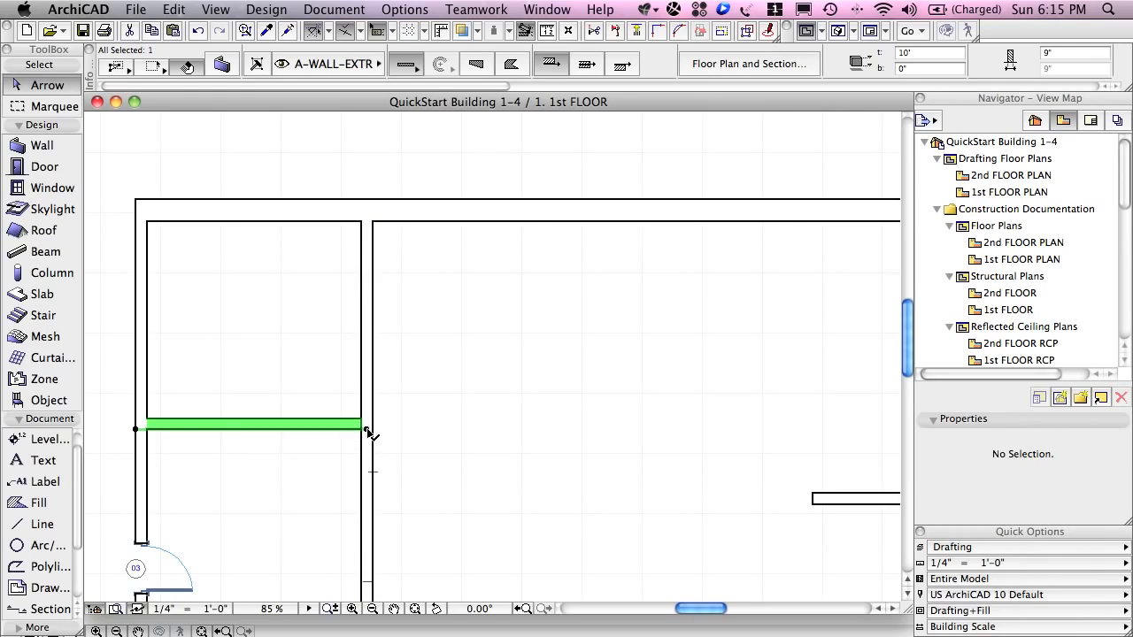
{"action": "left_click", "coordinate": [339, 440]}
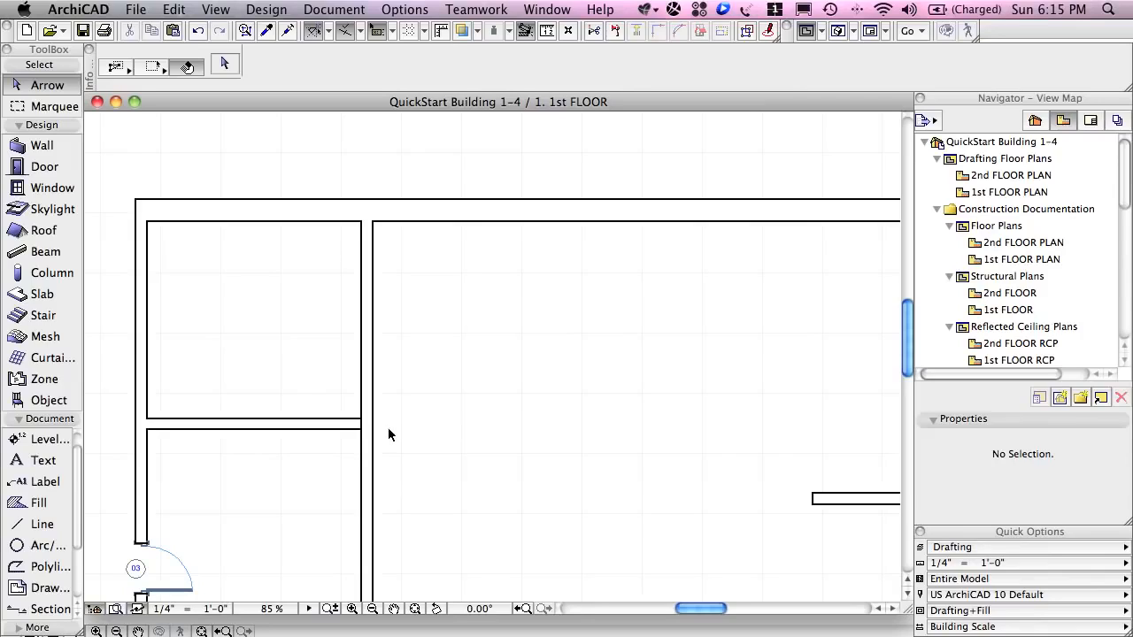
Adjust the interior wall at the right exterior wall so it extends to the vertical interior wall, and deselect it
{"action": "scroll", "coordinate": [387, 428], "scroll_direction": "down", "scroll_amount": 1}
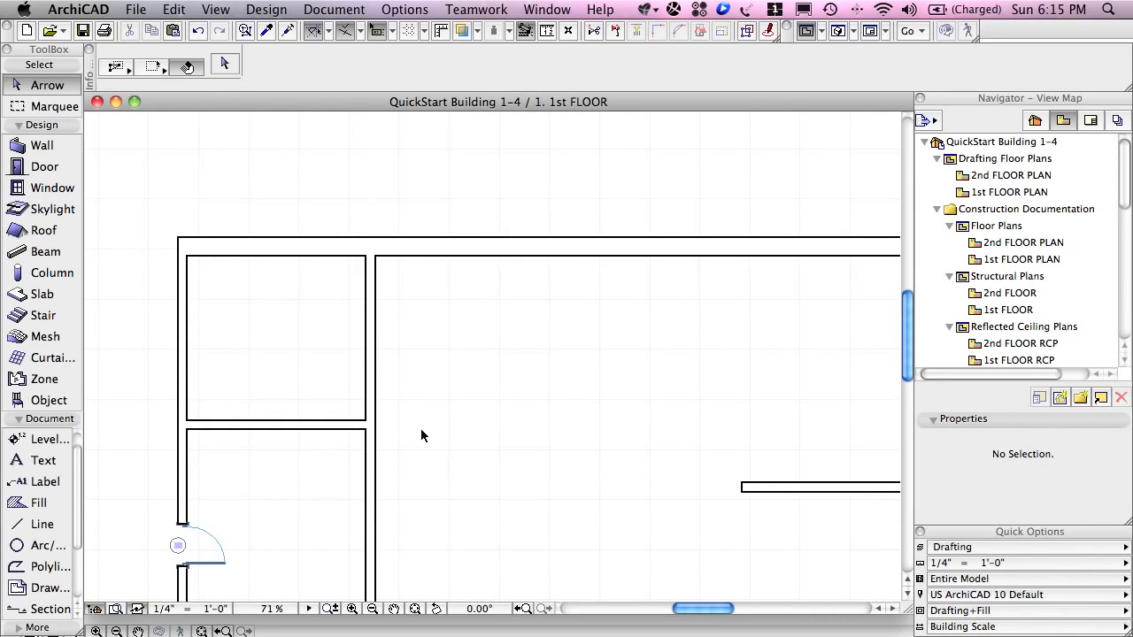
{"action": "left_click", "coordinate": [744, 493]}
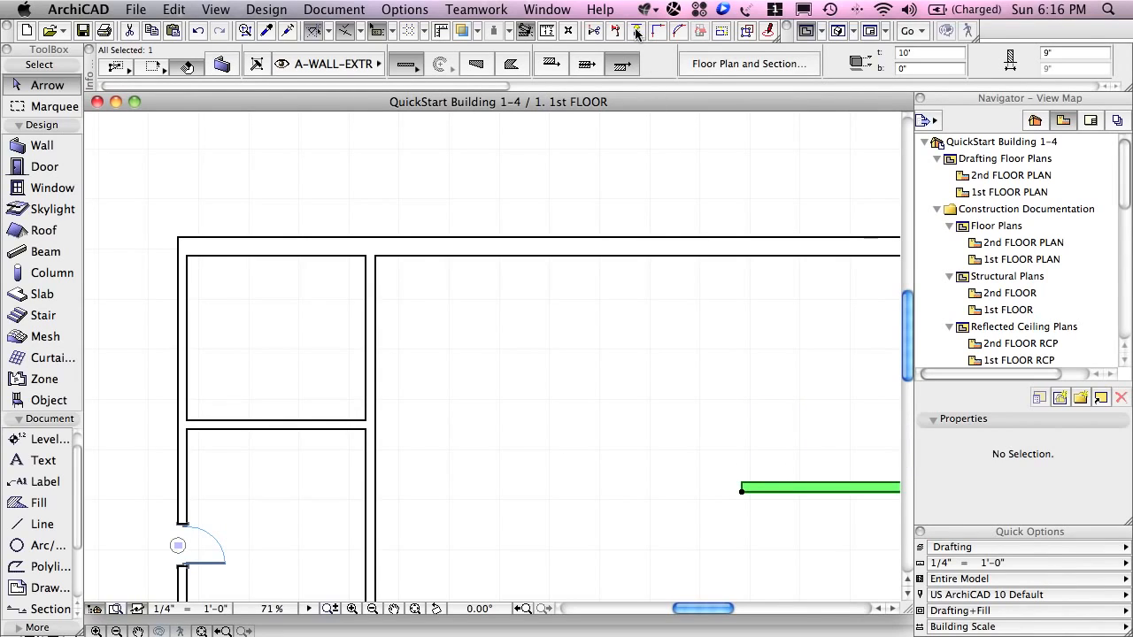
{"action": "left_click", "coordinate": [637, 33]}
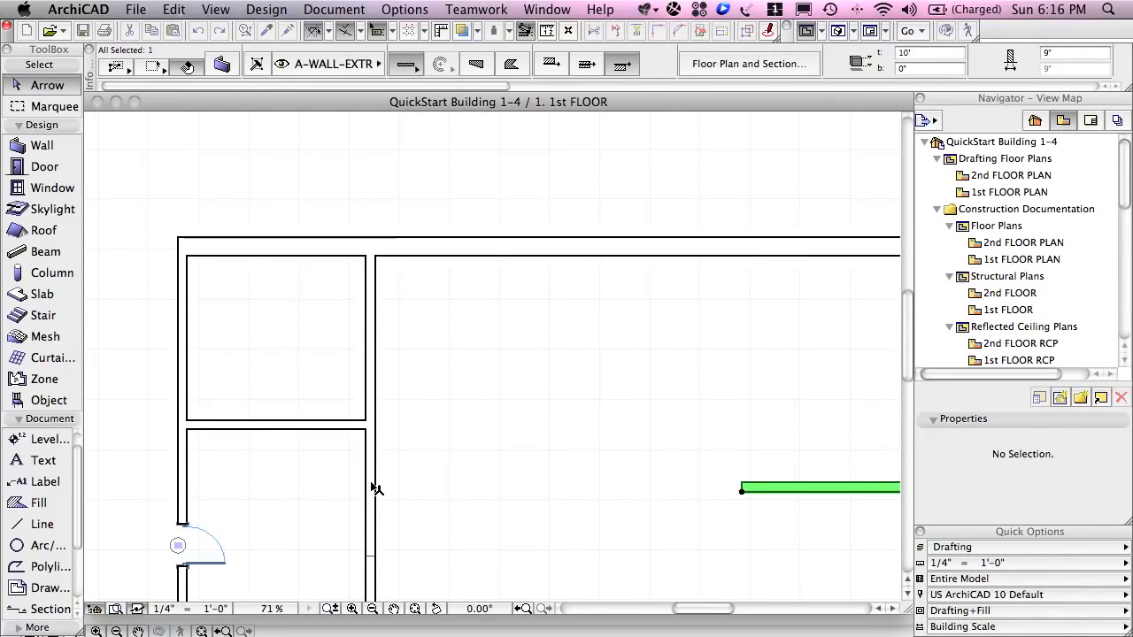
{"action": "left_click", "coordinate": [375, 488]}
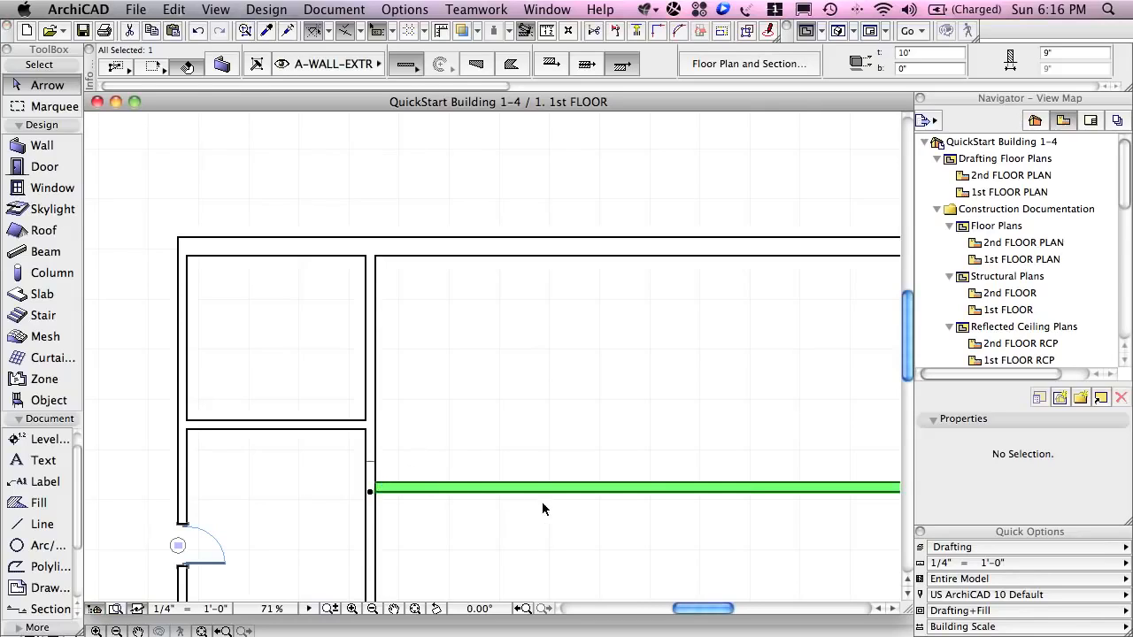
{"action": "left_click", "coordinate": [415, 609]}
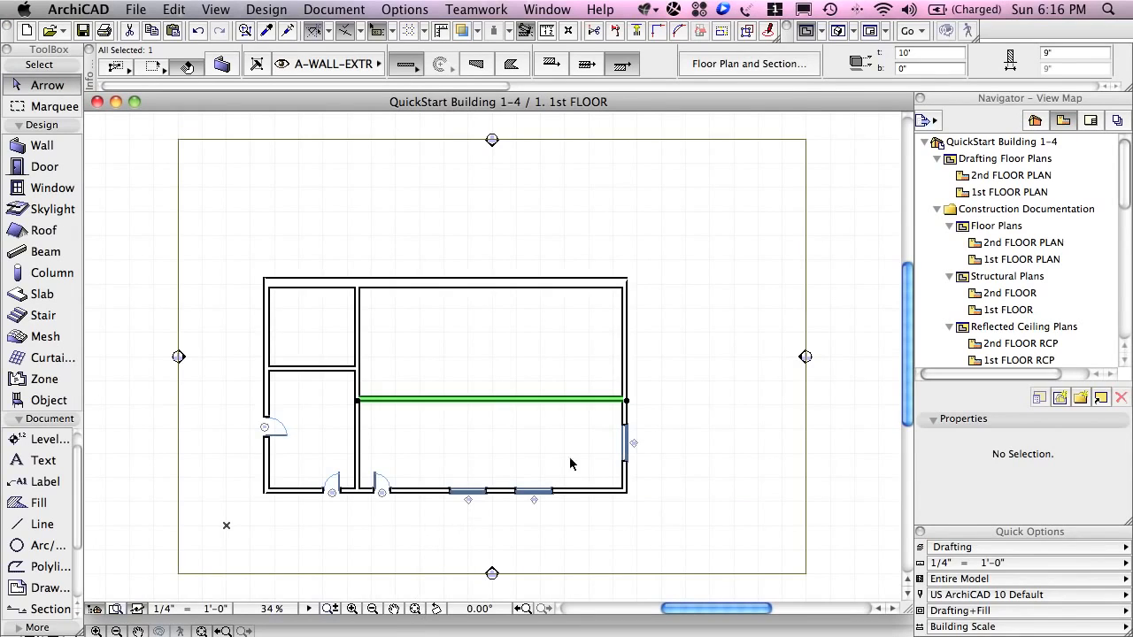
{"action": "key", "text": "Escape"}
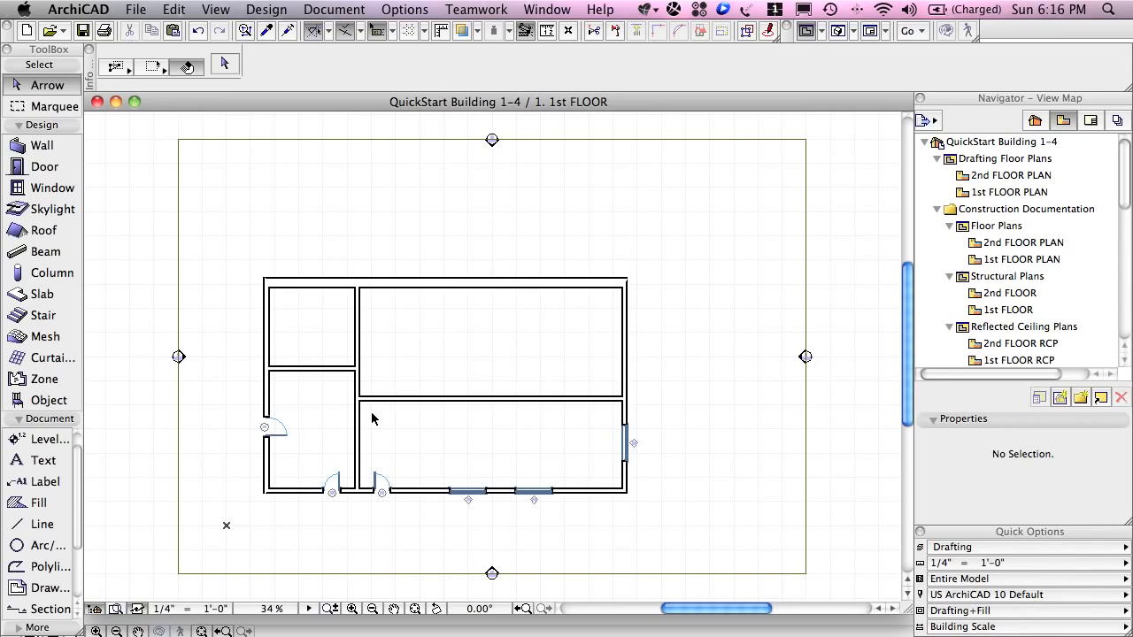
Draw a stepped wall of four connected segments outside the building's lower-right corner, using the Chained geometry method and the Left construction method
{"action": "left_click", "coordinate": [29, 150]}
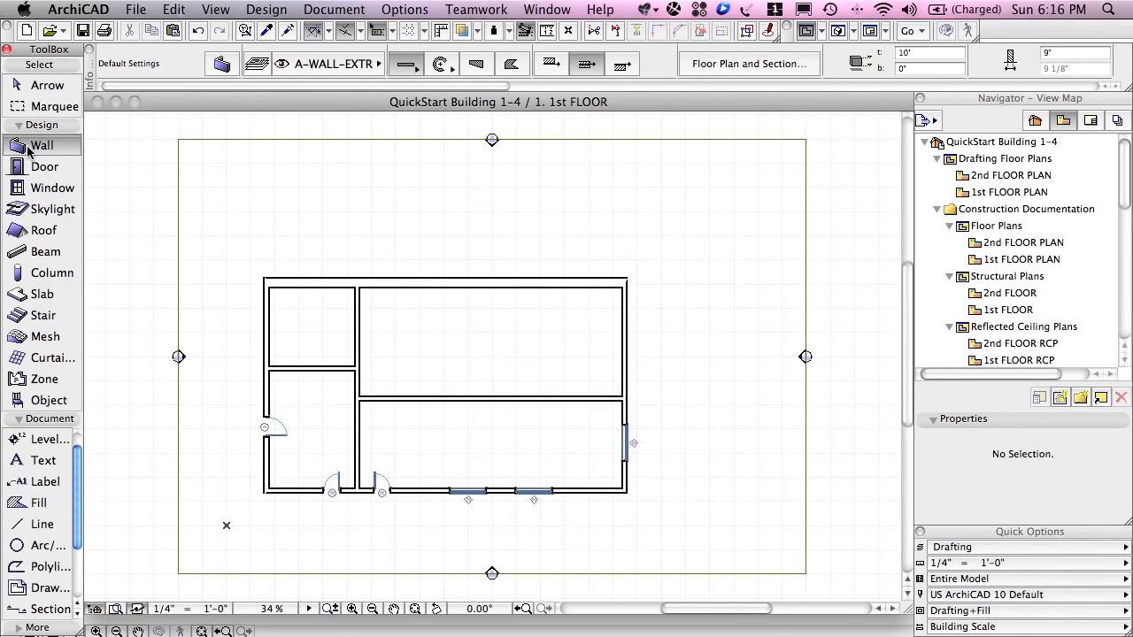
{"action": "left_click", "coordinate": [409, 68]}
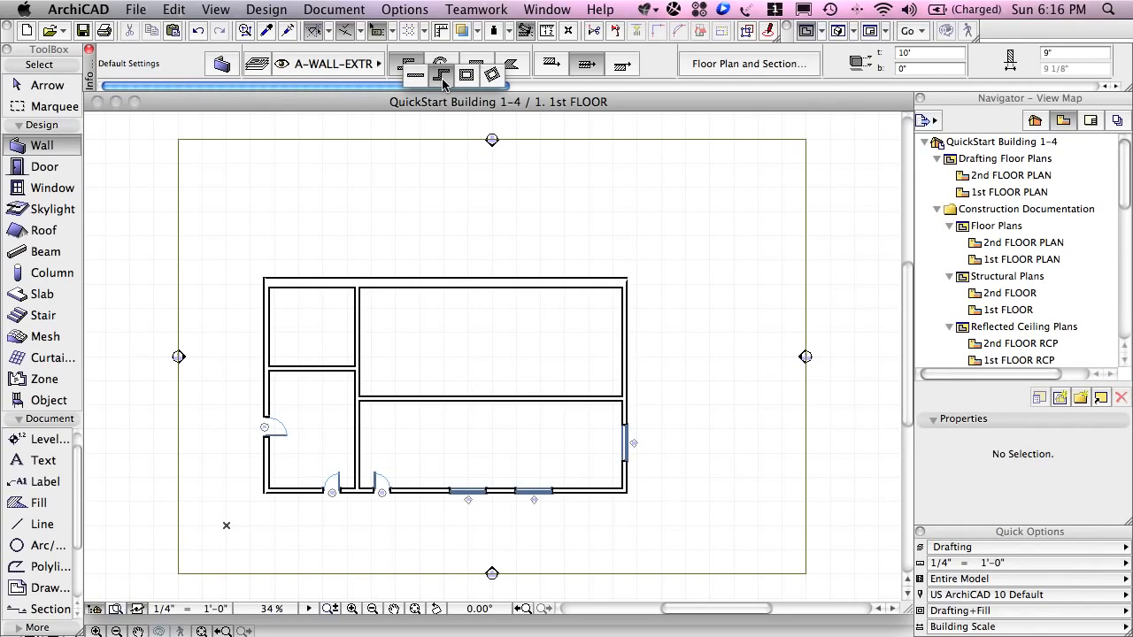
{"action": "left_click", "coordinate": [442, 79]}
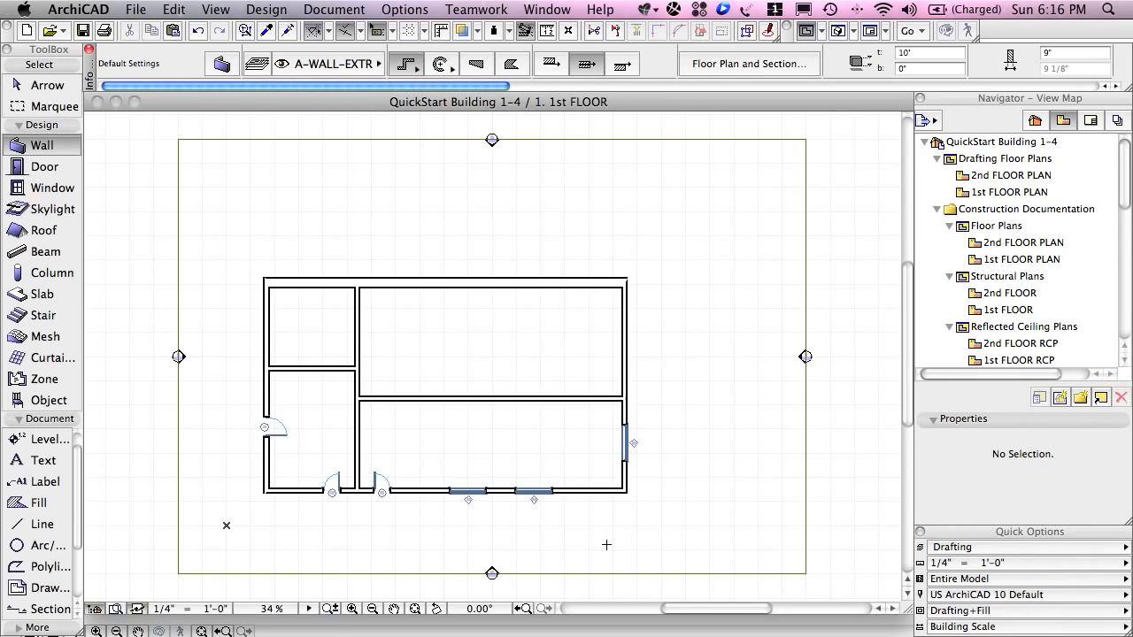
{"action": "left_click", "coordinate": [606, 544]}
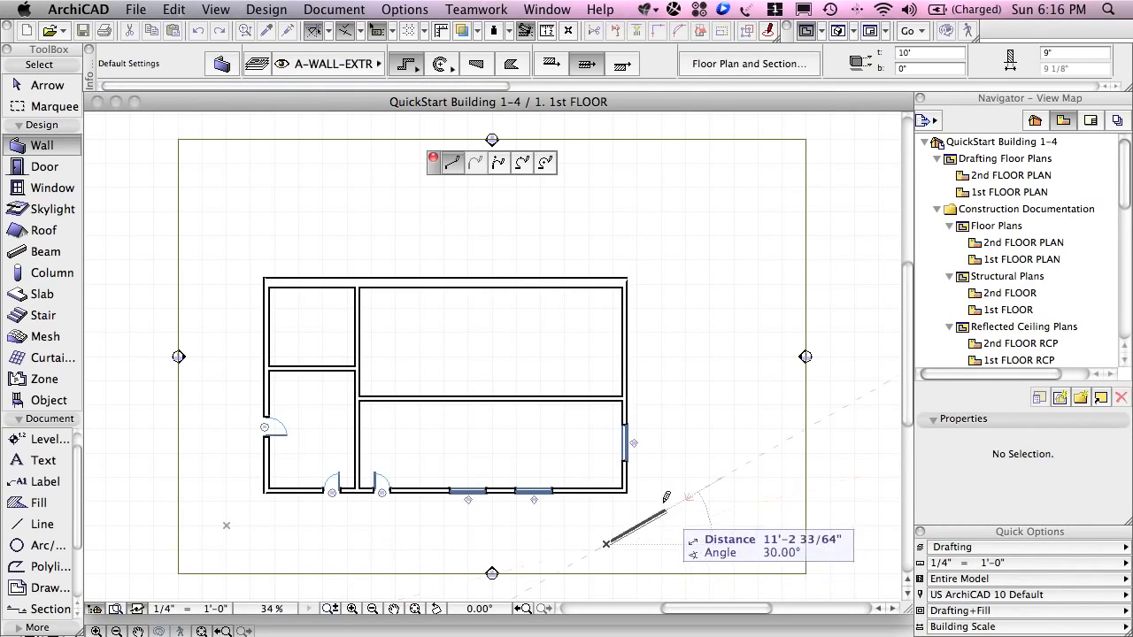
{"action": "left_click", "coordinate": [551, 65]}
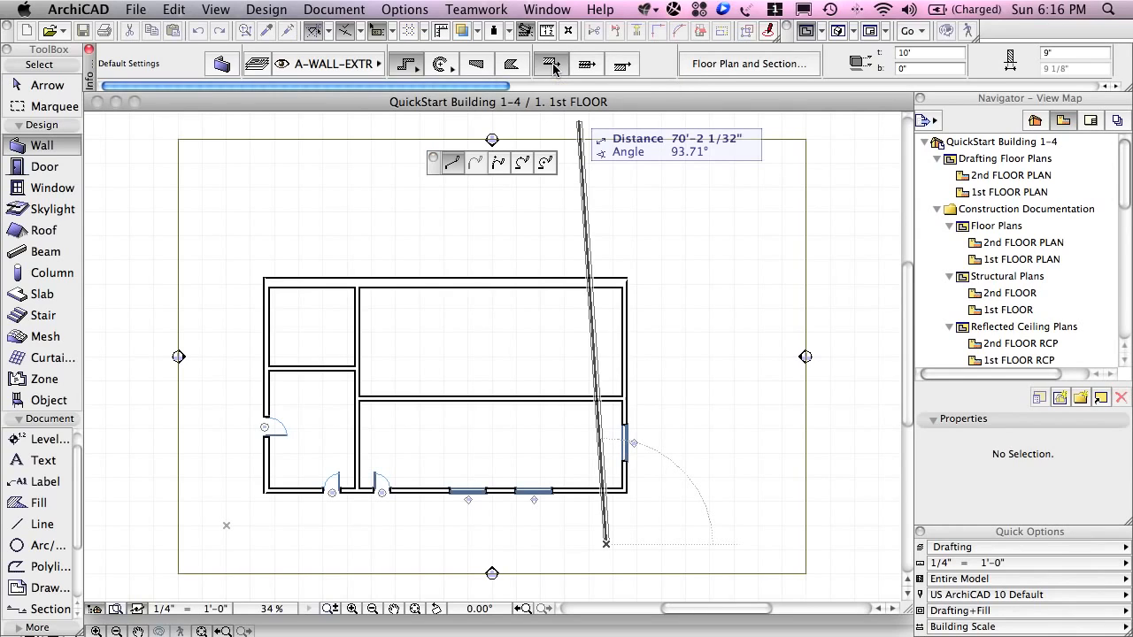
{"action": "left_click", "coordinate": [679, 541]}
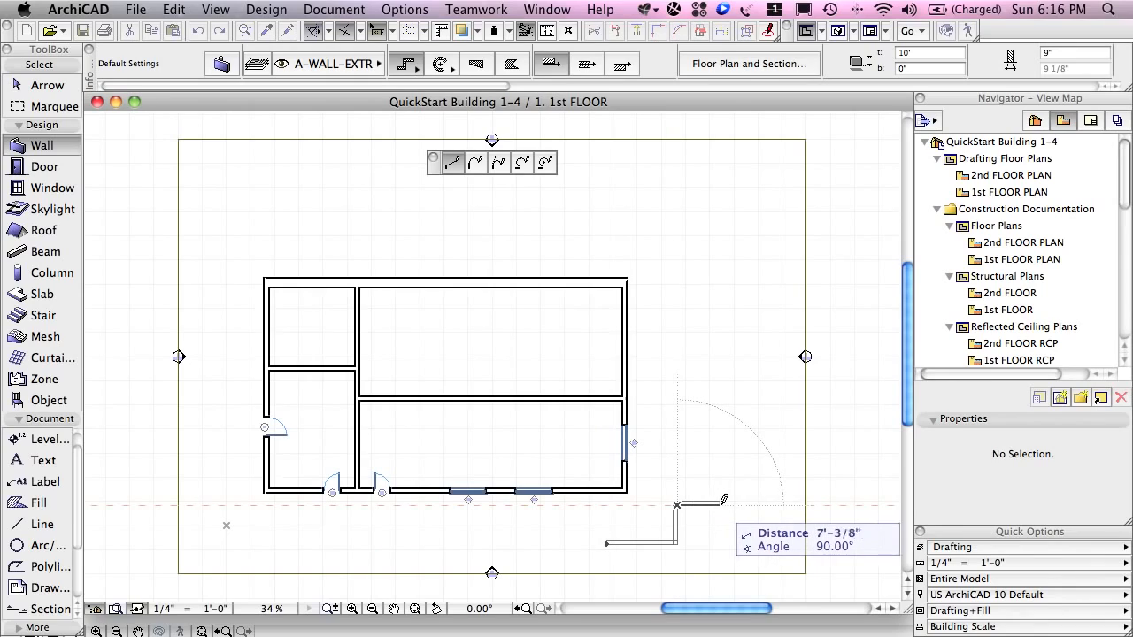
{"action": "left_click", "coordinate": [677, 504]}
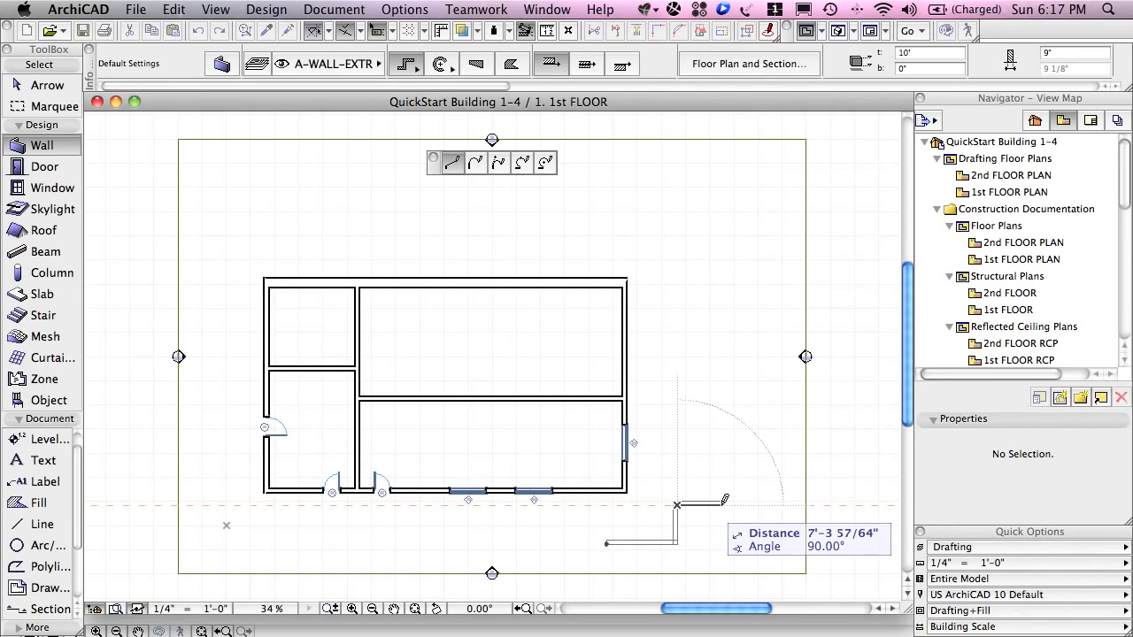
{"action": "left_click", "coordinate": [722, 503]}
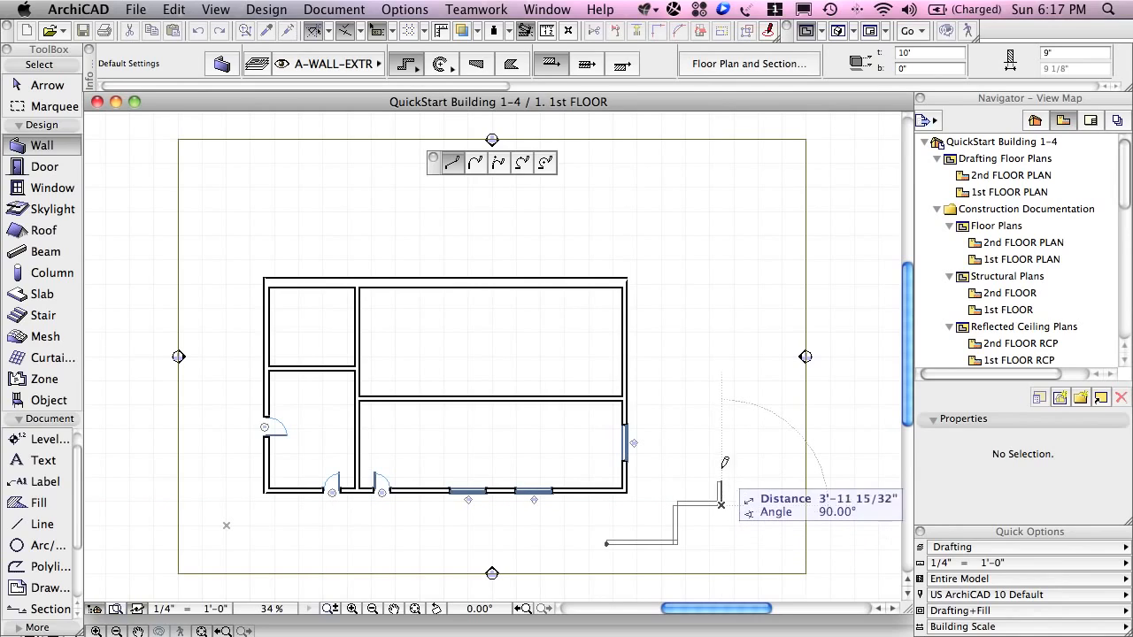
{"action": "left_click", "coordinate": [721, 404]}
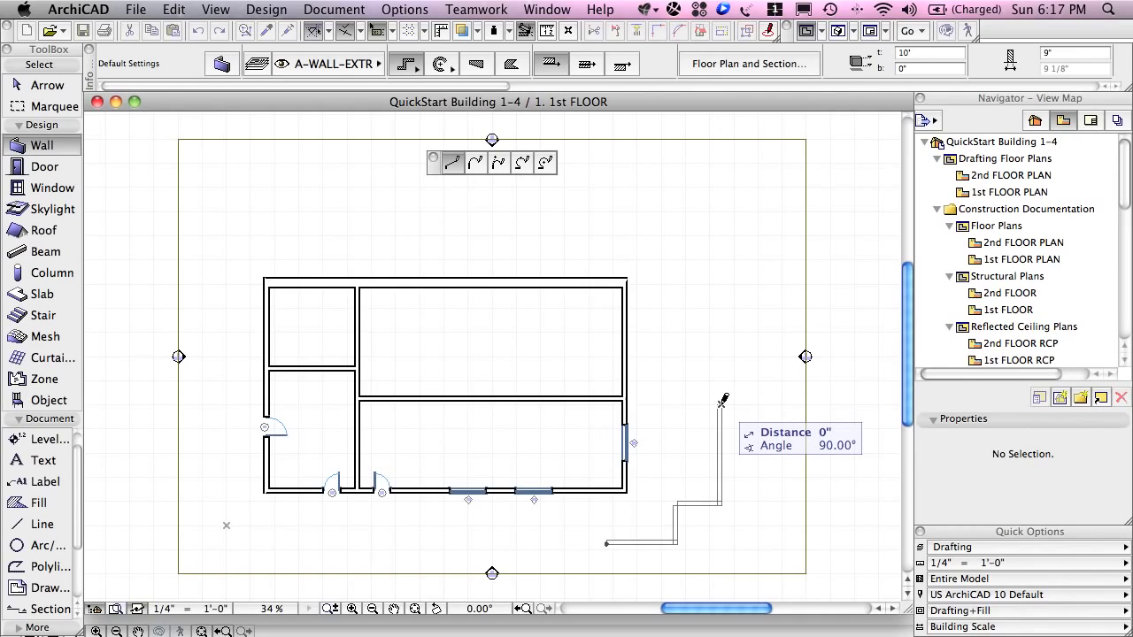
{"action": "right_click", "coordinate": [722, 405]}
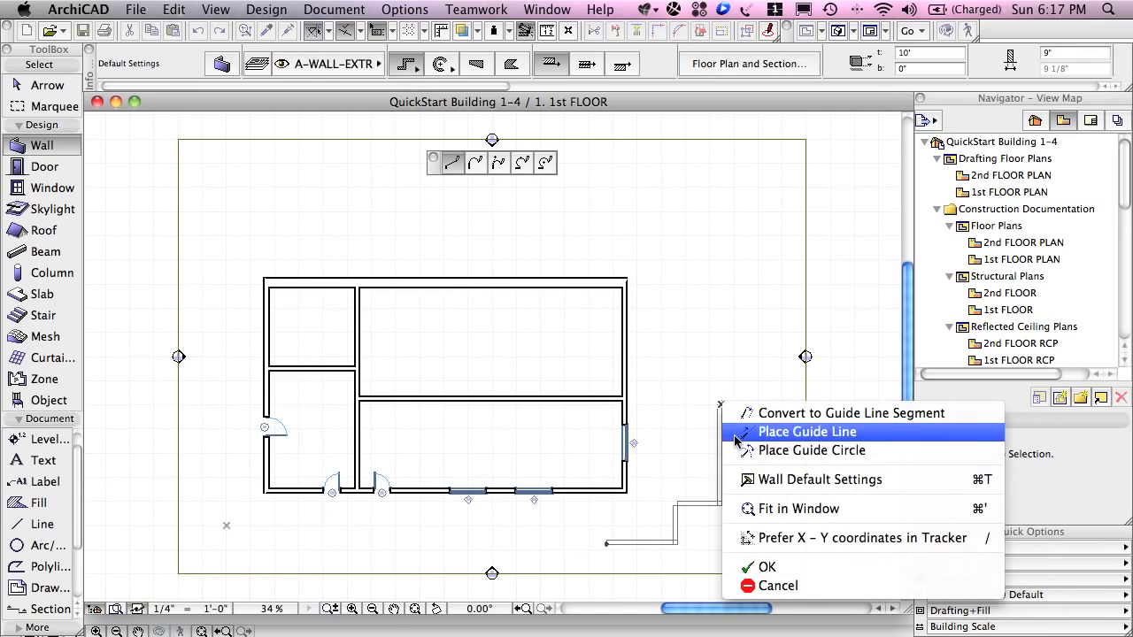
{"action": "left_click", "coordinate": [766, 567]}
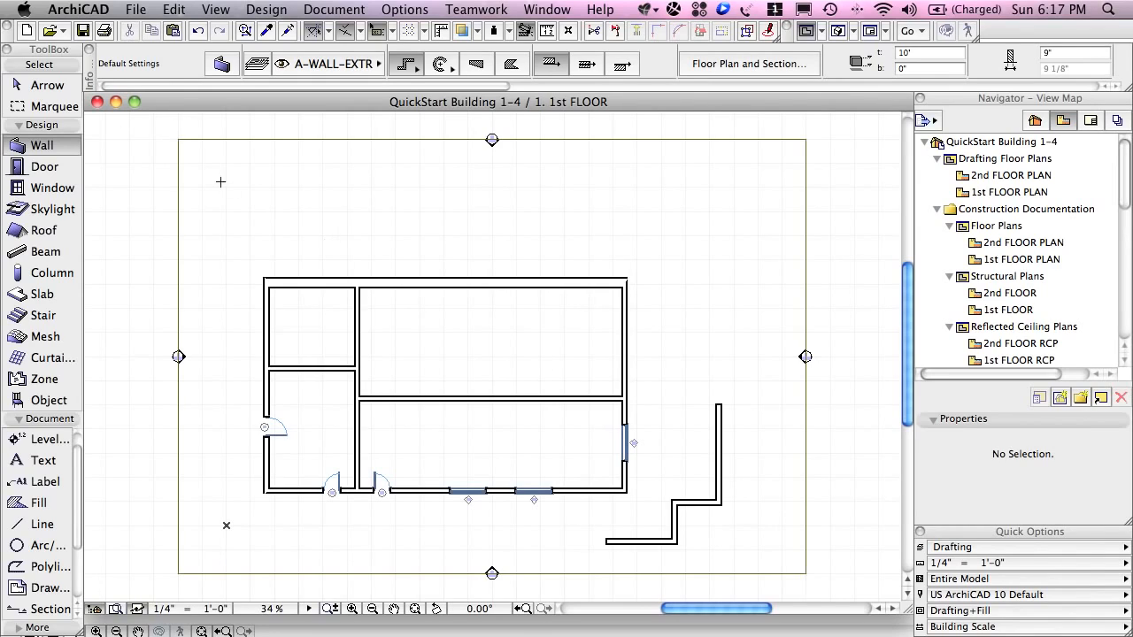
Delete the short horizontal and short vertical segments in the middle of the stepped wall
{"action": "left_click", "coordinate": [34, 88]}
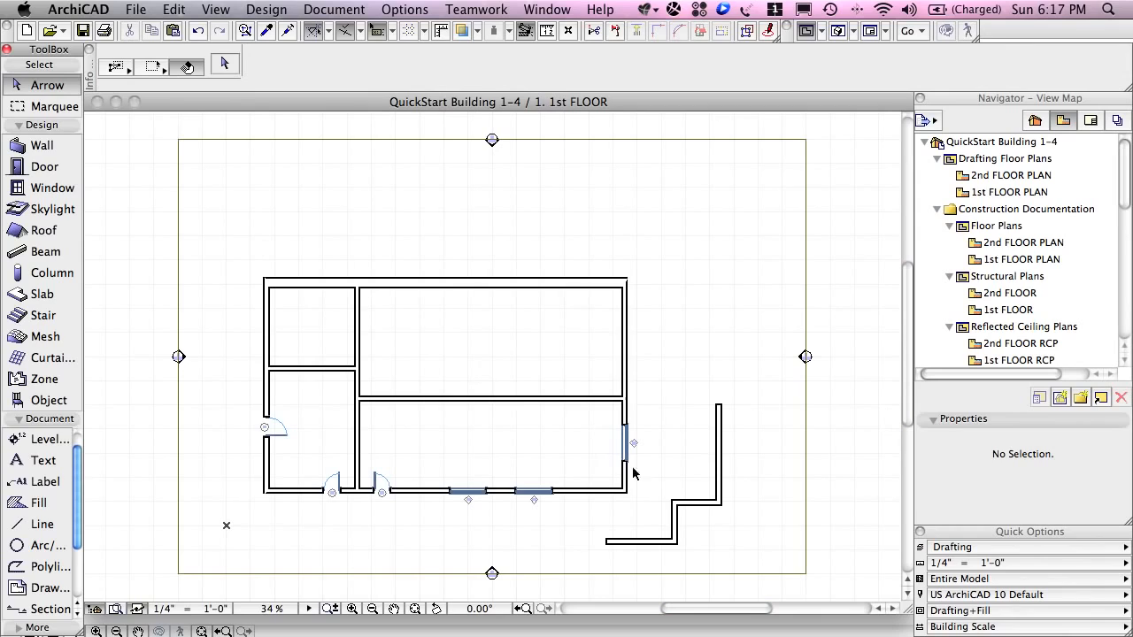
{"action": "left_click", "coordinate": [699, 508]}
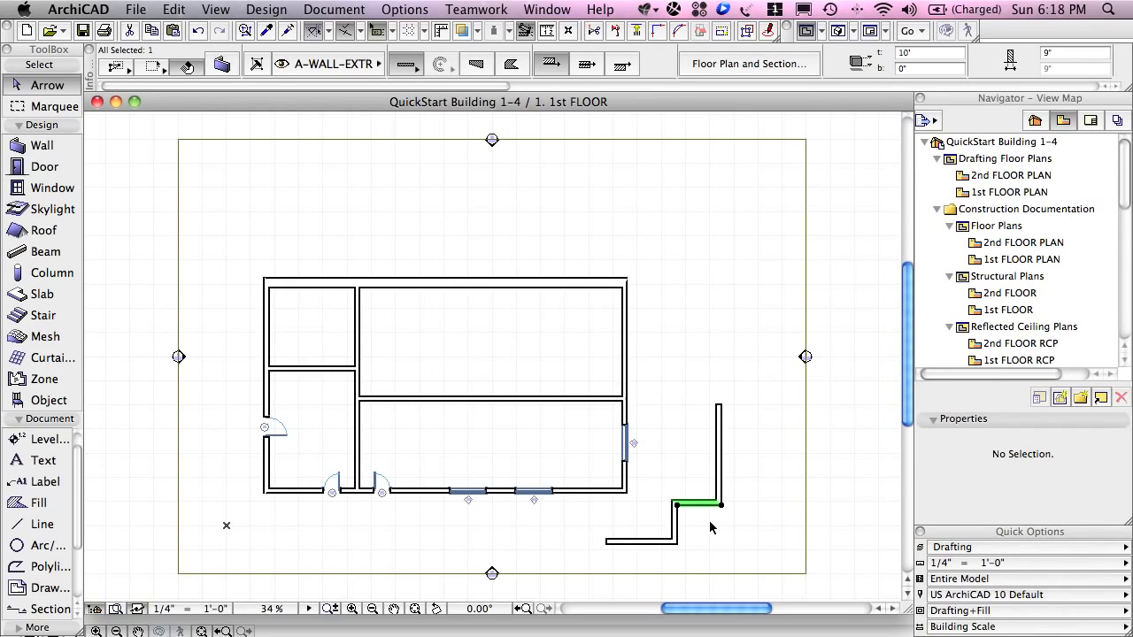
{"action": "right_click", "coordinate": [711, 527]}
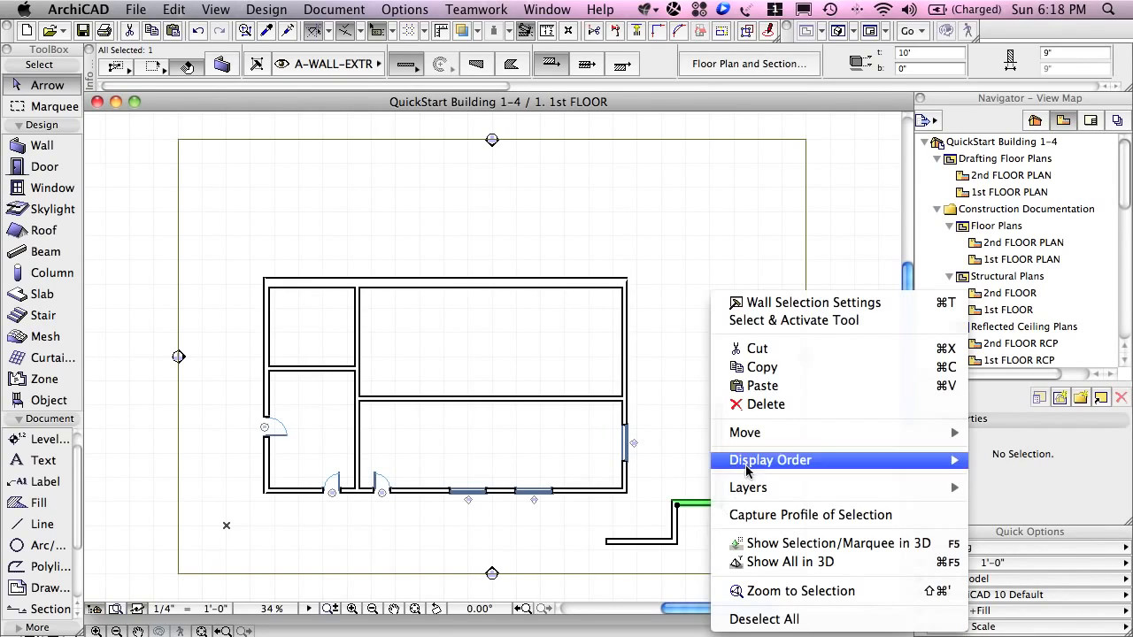
{"action": "left_click", "coordinate": [759, 404]}
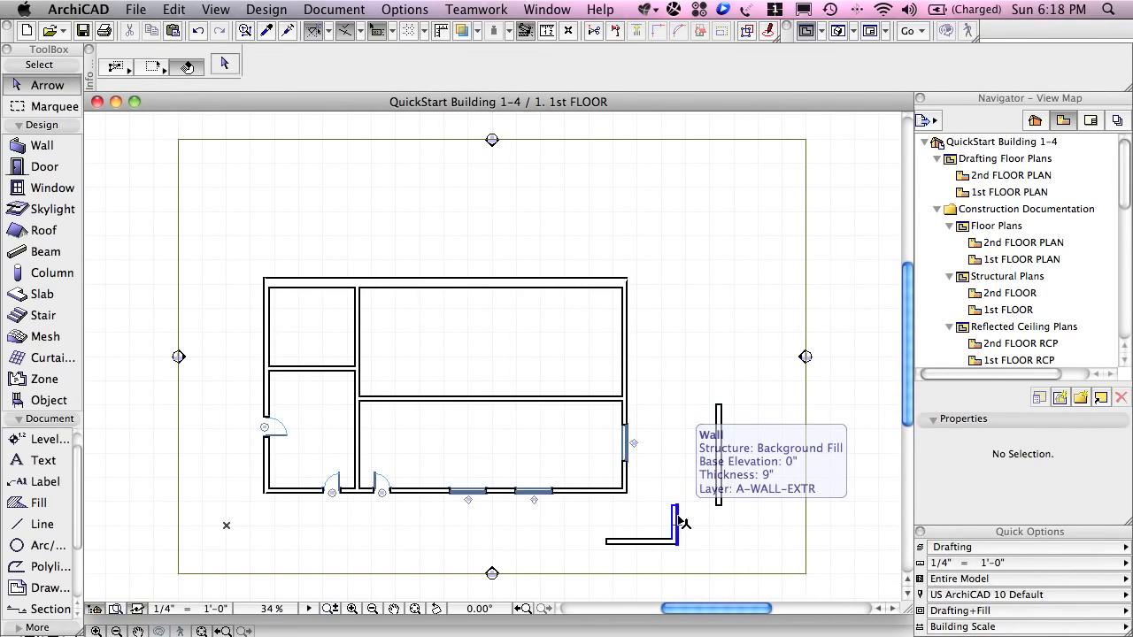
{"action": "left_click", "coordinate": [678, 520]}
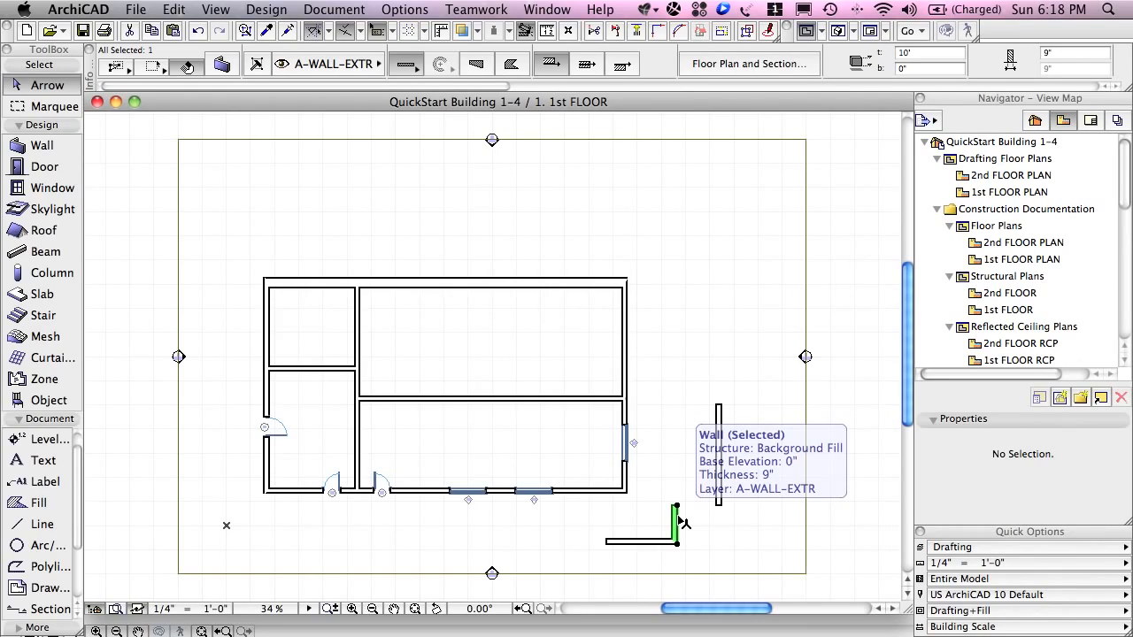
{"action": "key", "text": "Delete"}
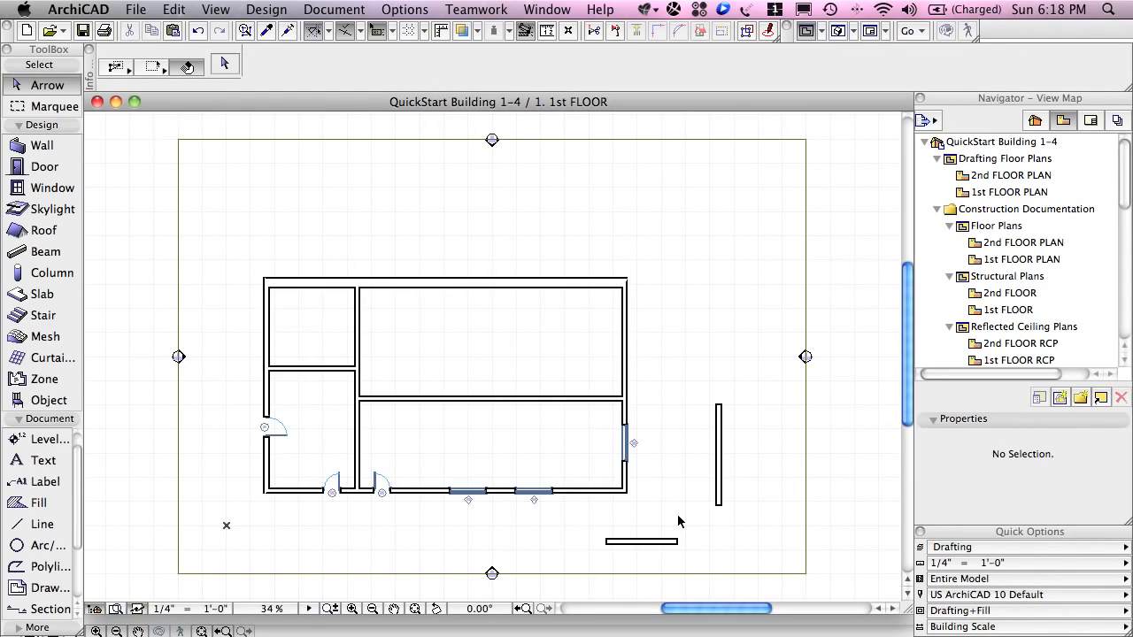
Intersect the two remaining separate walls outside the building so they meet at a corner, and deselect them
{"action": "left_click", "coordinate": [721, 506]}
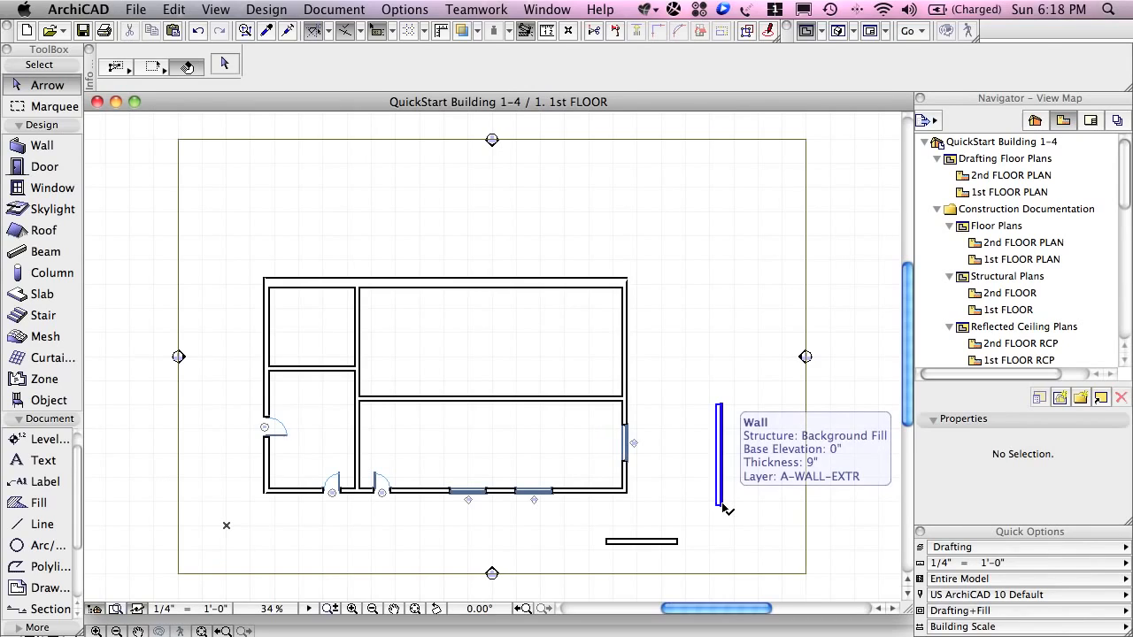
{"action": "left_click", "coordinate": [678, 546], "text": "shift"}
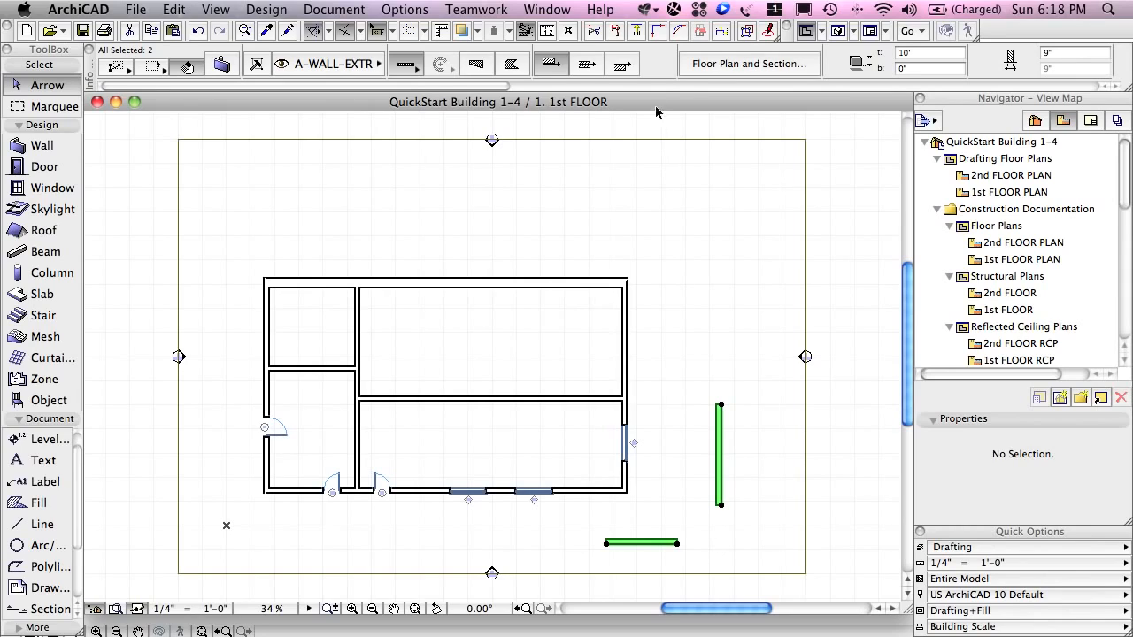
{"action": "left_click", "coordinate": [657, 32]}
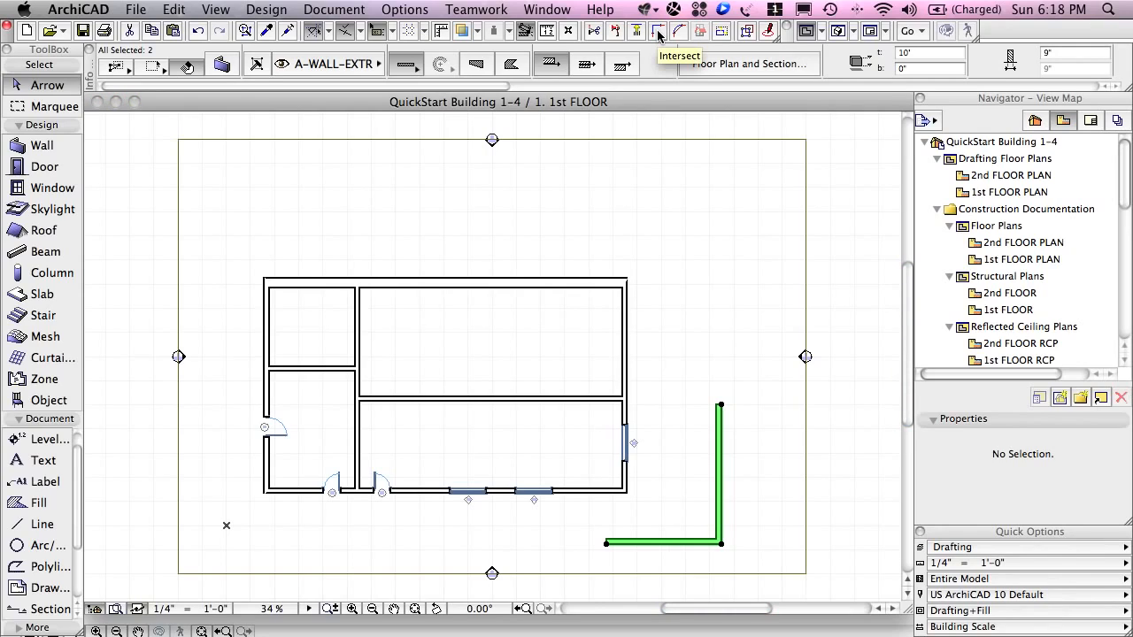
{"action": "left_click", "coordinate": [739, 558]}
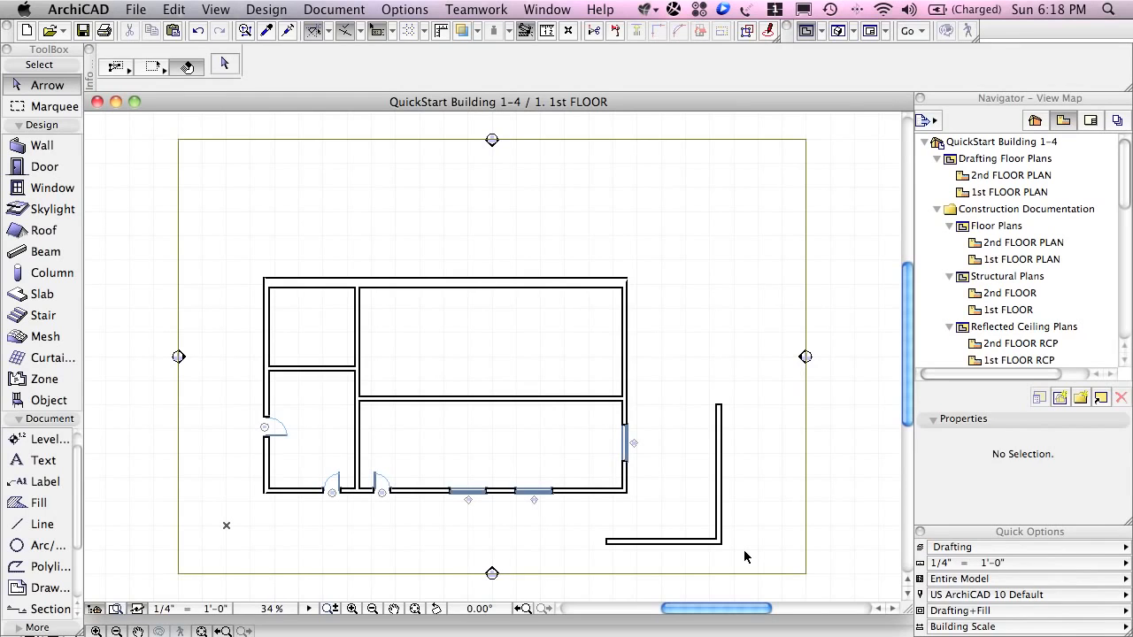
Activate the Wall tool, try the rectangular geometry method and switch back to Chained
{"action": "scroll", "coordinate": [743, 555], "scroll_direction": "down", "scroll_amount": 2}
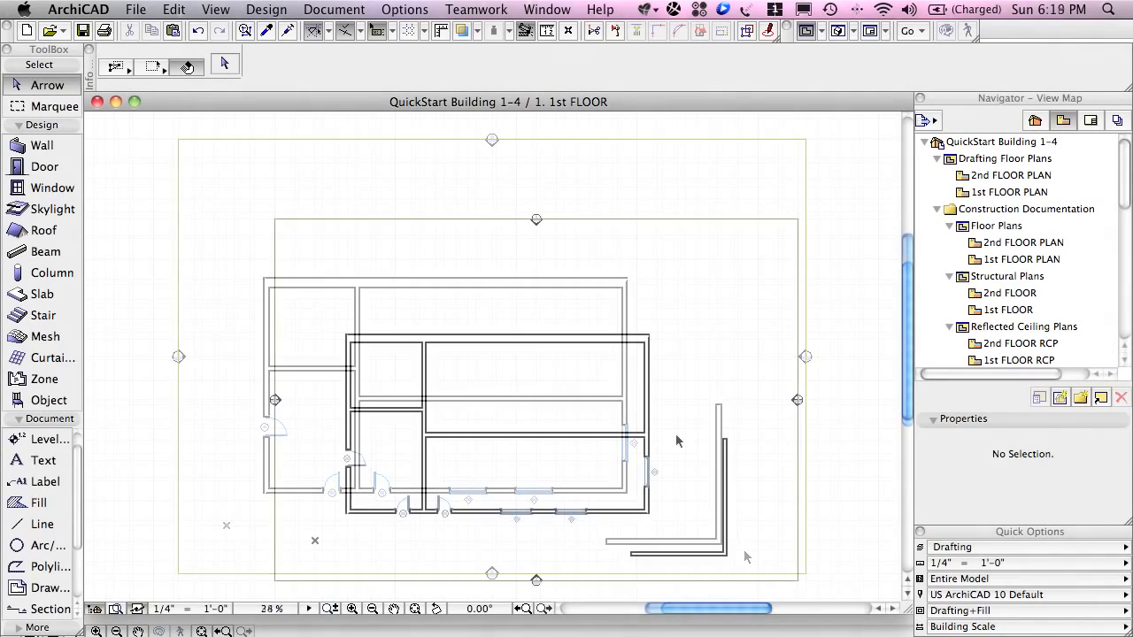
{"action": "left_click", "coordinate": [44, 145]}
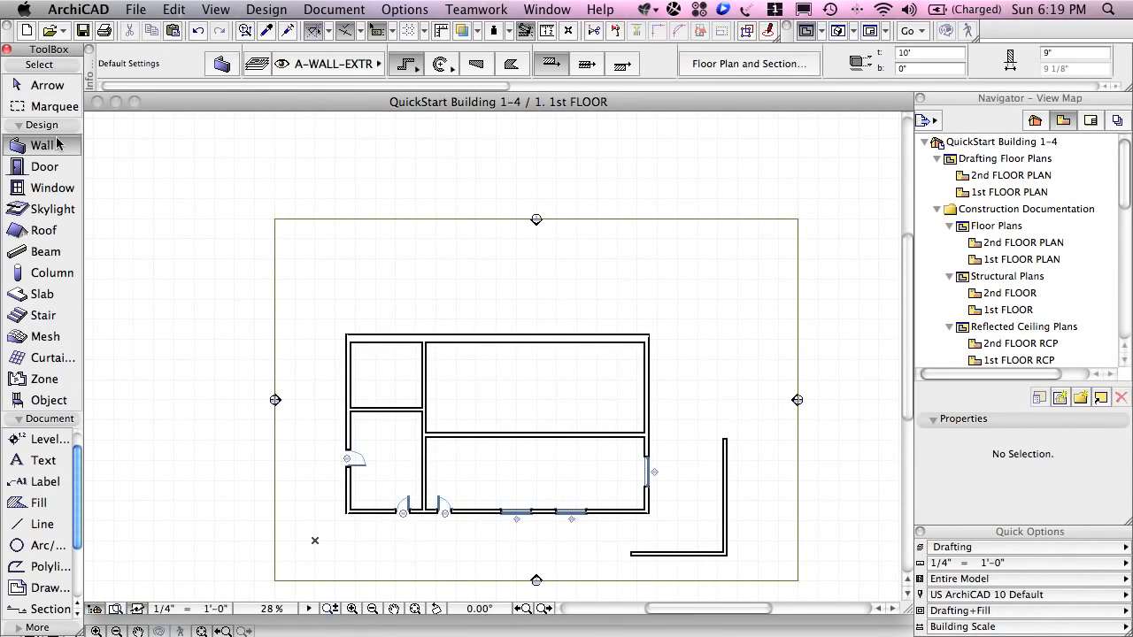
{"action": "left_click", "coordinate": [408, 62]}
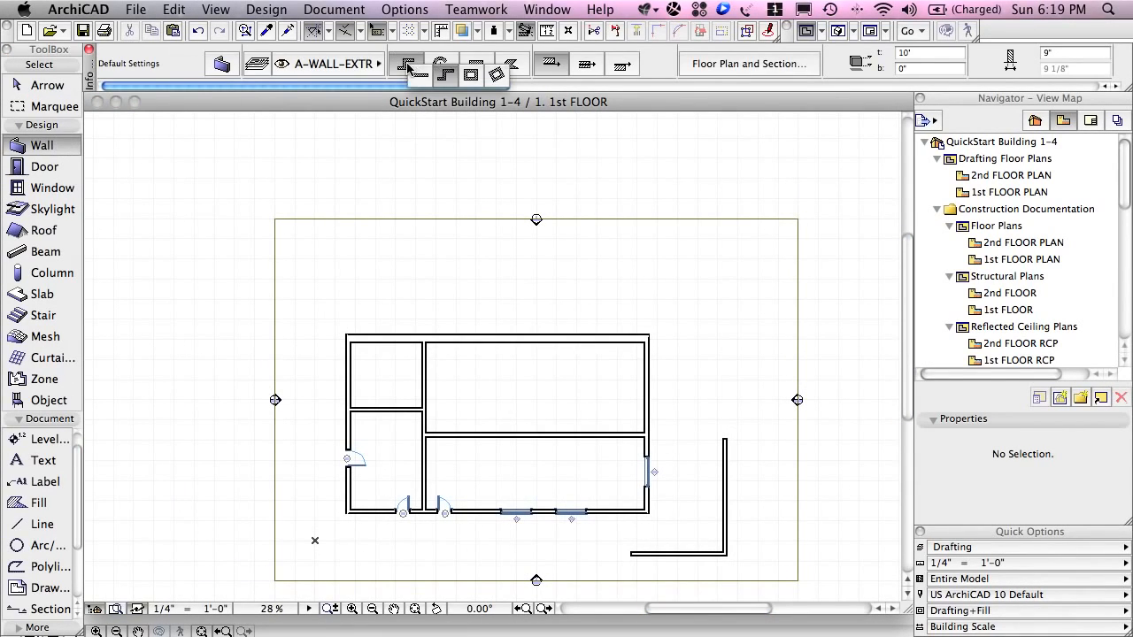
{"action": "left_click", "coordinate": [470, 75]}
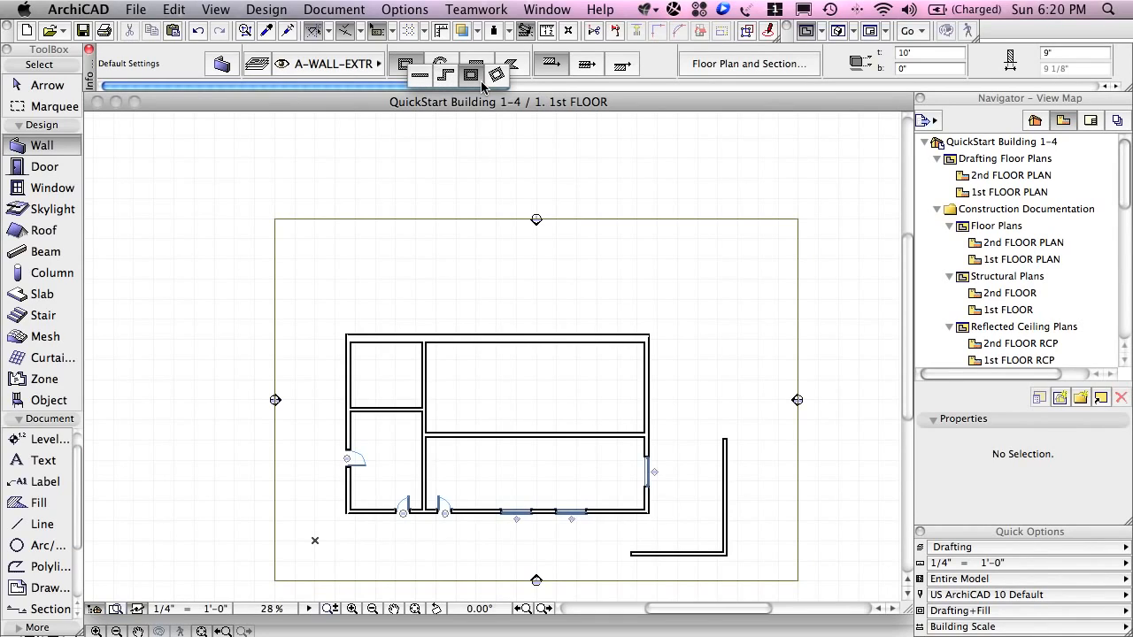
{"action": "left_click_drag", "start_coordinate": [481, 83], "coordinate": [489, 102]}
{"action": "left_click_drag", "start_coordinate": [446, 71], "coordinate": [440, 81]}
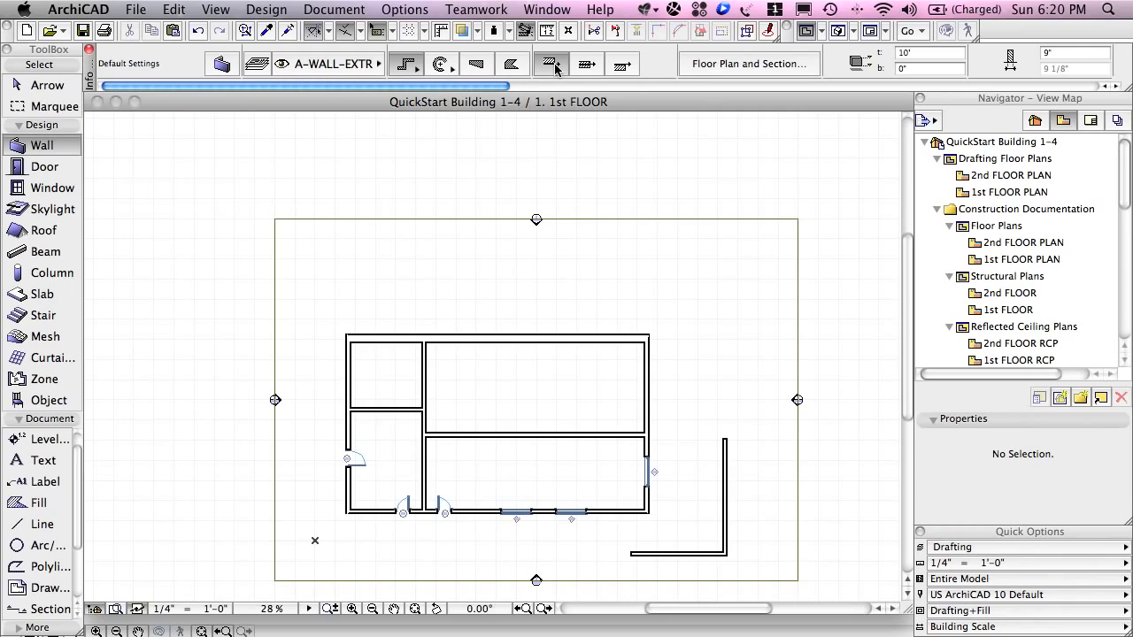